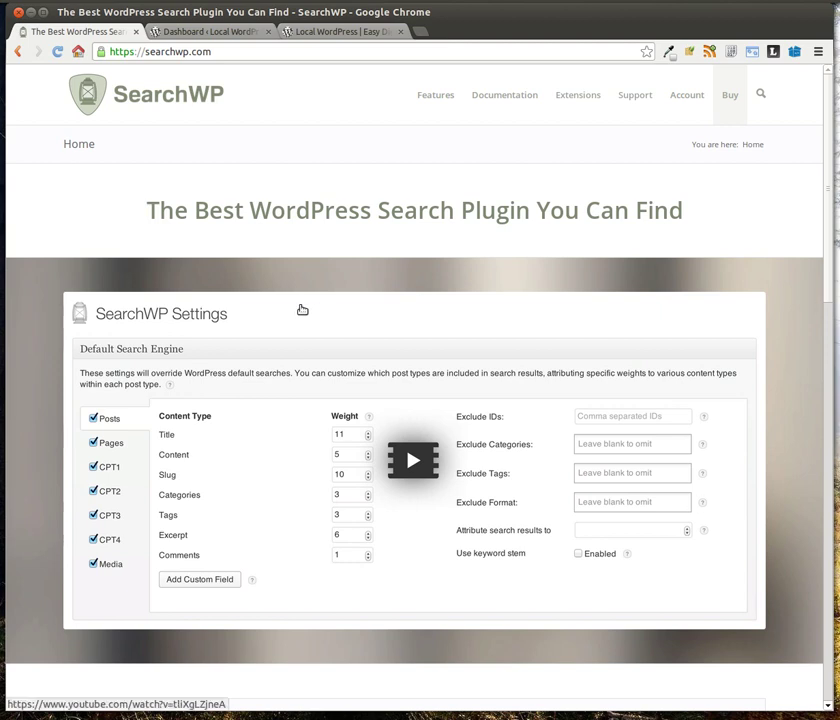
Open the SearchWP settings page in the local WordPress admin.
key("ctrl+Tab")
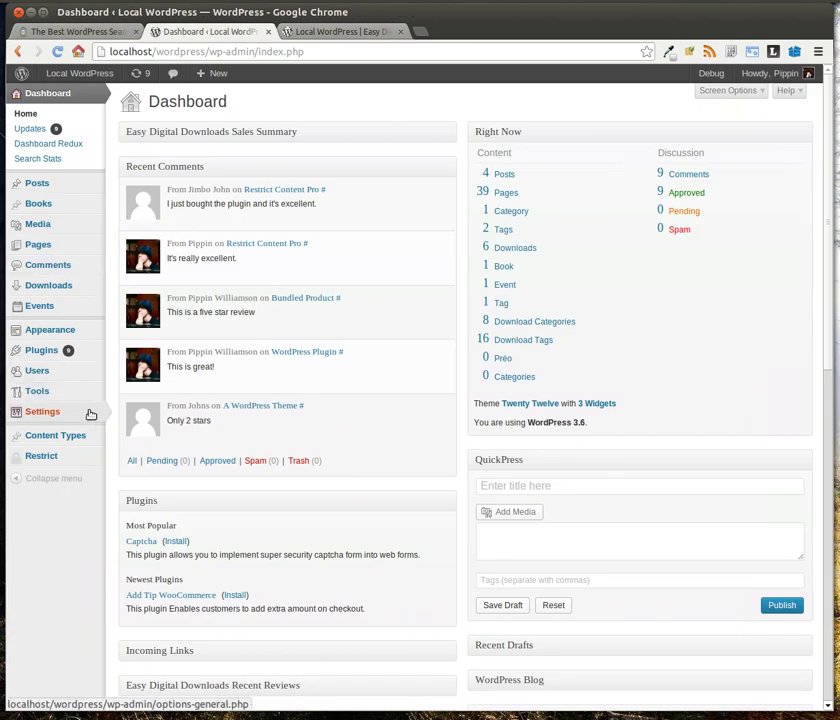
mouse_move(83, 421)
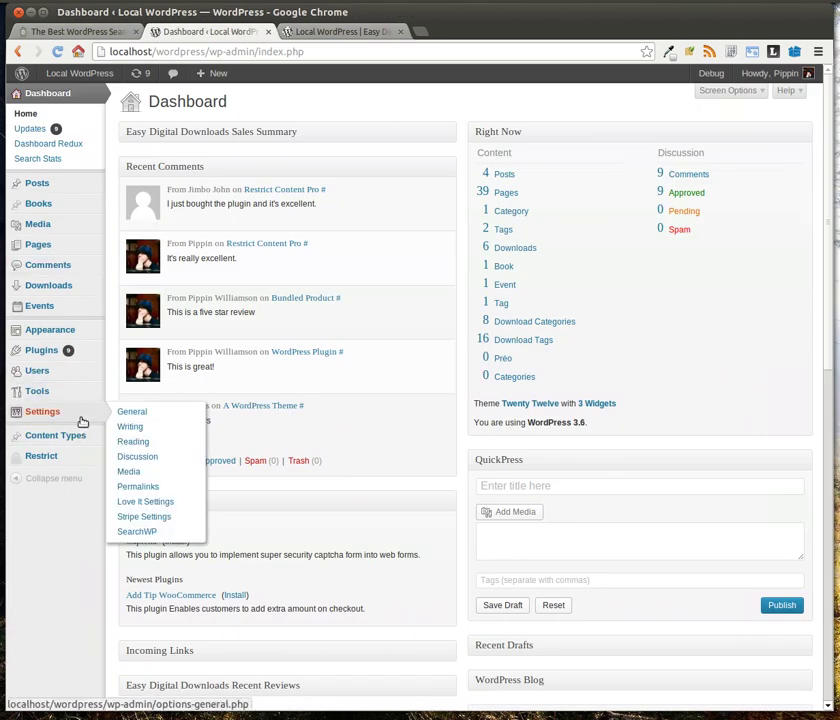
left_click(145, 530)
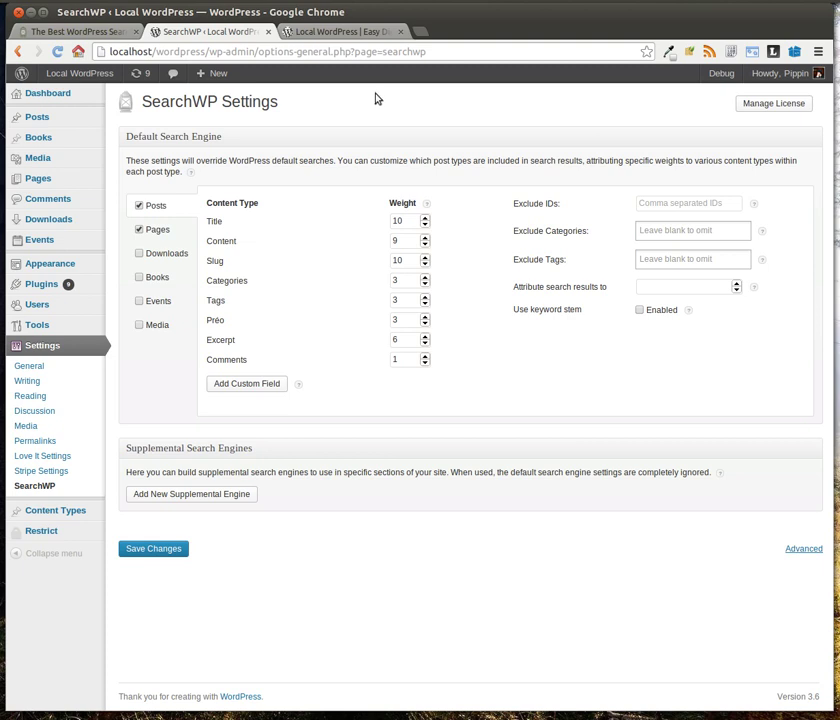
Exclude Pages from the default search engine so only Posts stays included, and save the settings.
left_click(139, 232)
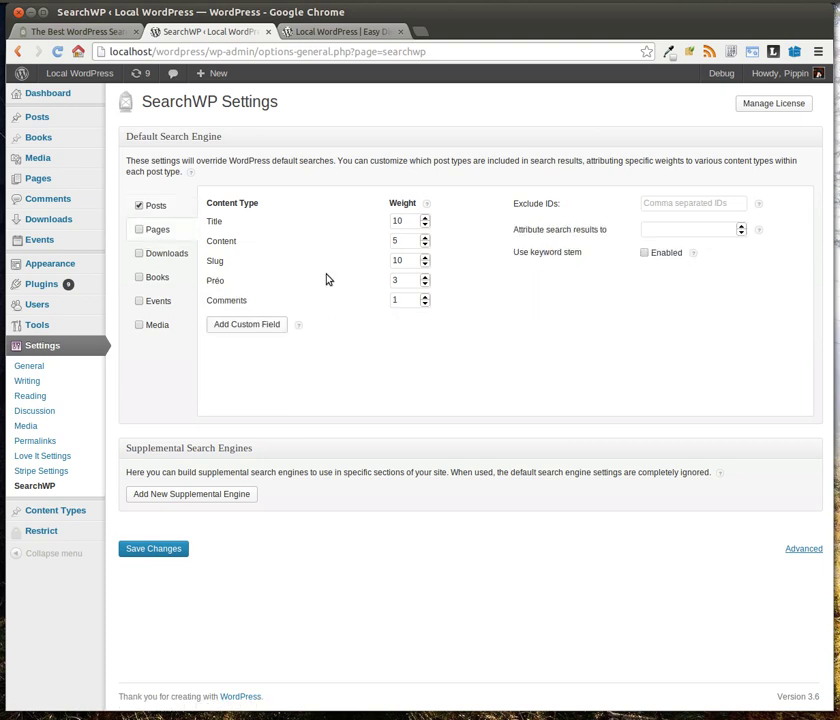
left_click(167, 208)
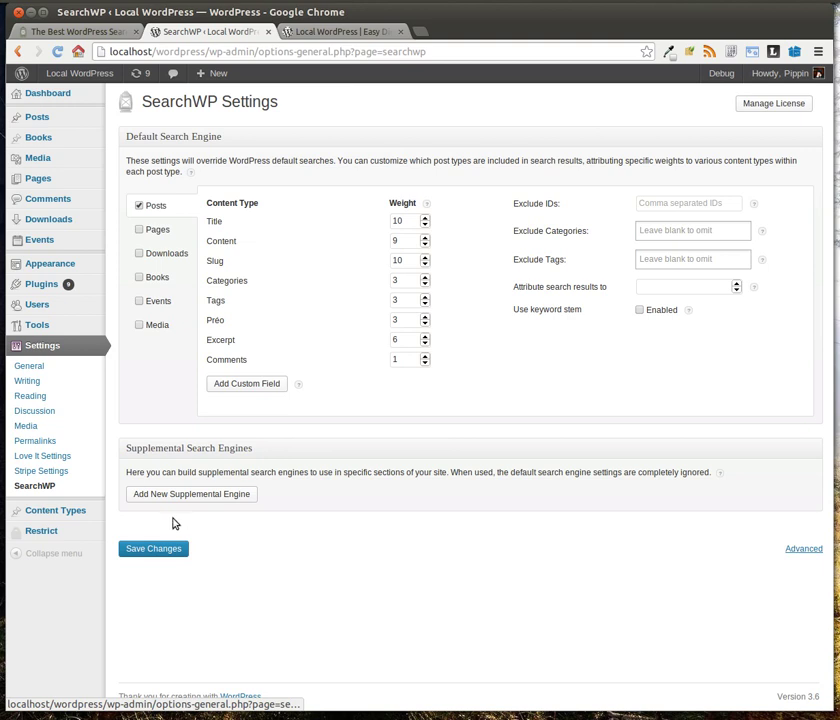
left_click(146, 552)
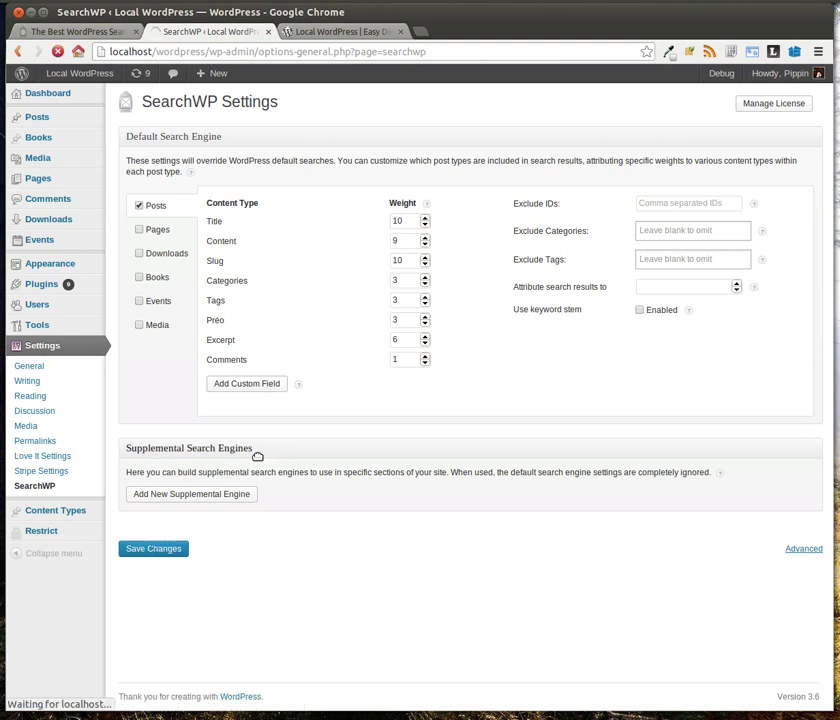
Search the front end of the site for "sailing".
key("ctrl+Tab")
left_click(626, 307)
type("sailing")
key("Return")
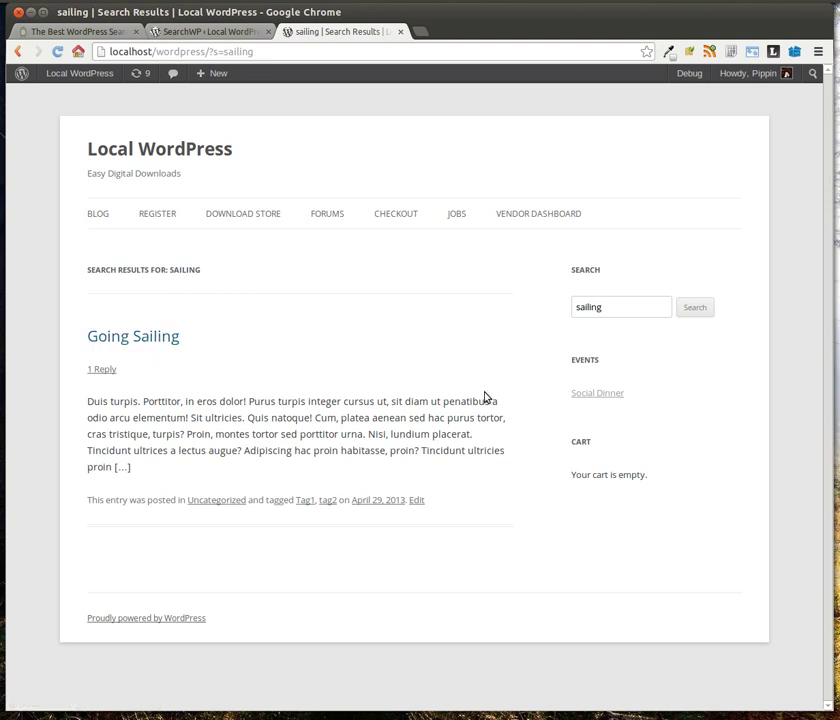
Return to the site's home page and highlight the word "Social" at the end of the Going Sailing post.
key("alt+Left")
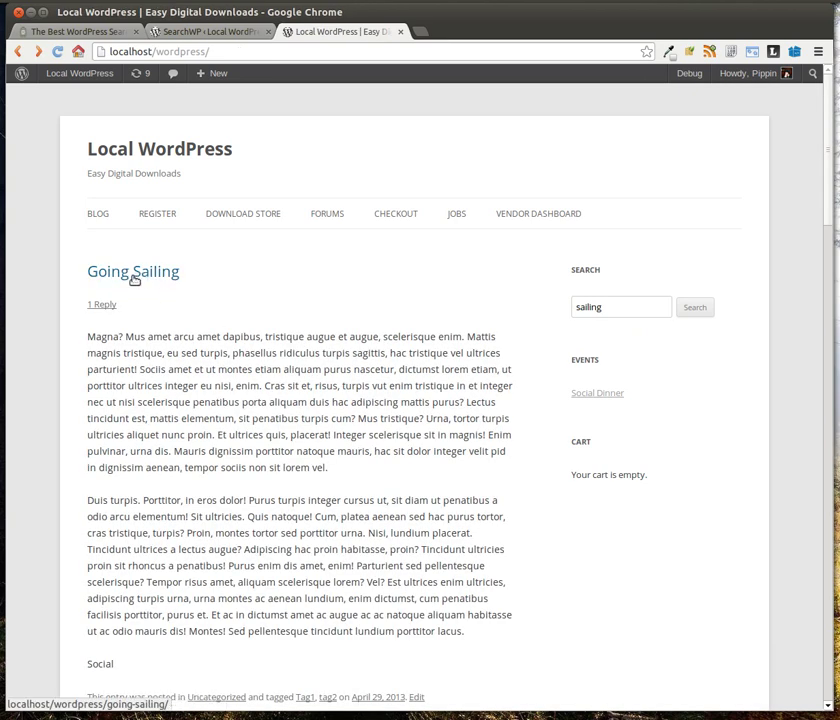
double_click(100, 664)
scroll(189, 590, "down", 5)
scroll(315, 403, "up", 5)
Search the front end of the site for "social".
double_click(611, 314)
type("so")
key("BackSpace")
type("ocial")
key("Return")
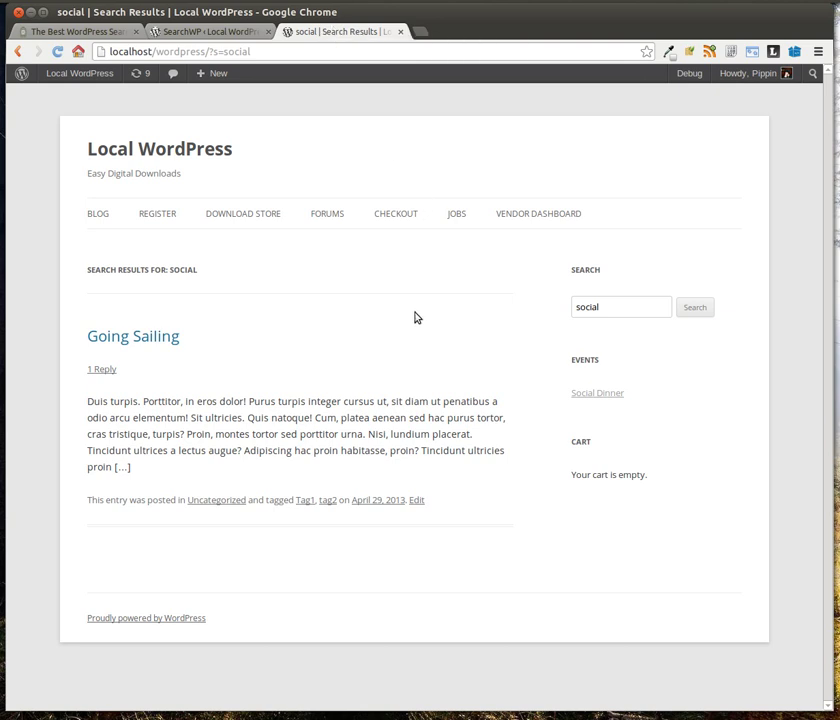
Include Books in the SearchWP default search engine and save the settings.
key("ctrl+shift+Tab")
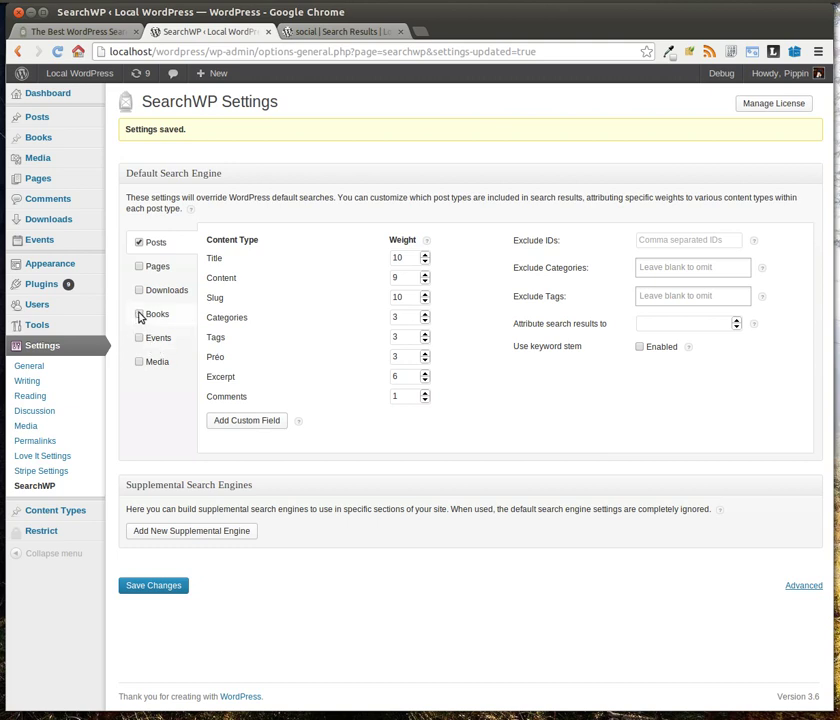
left_click(138, 316)
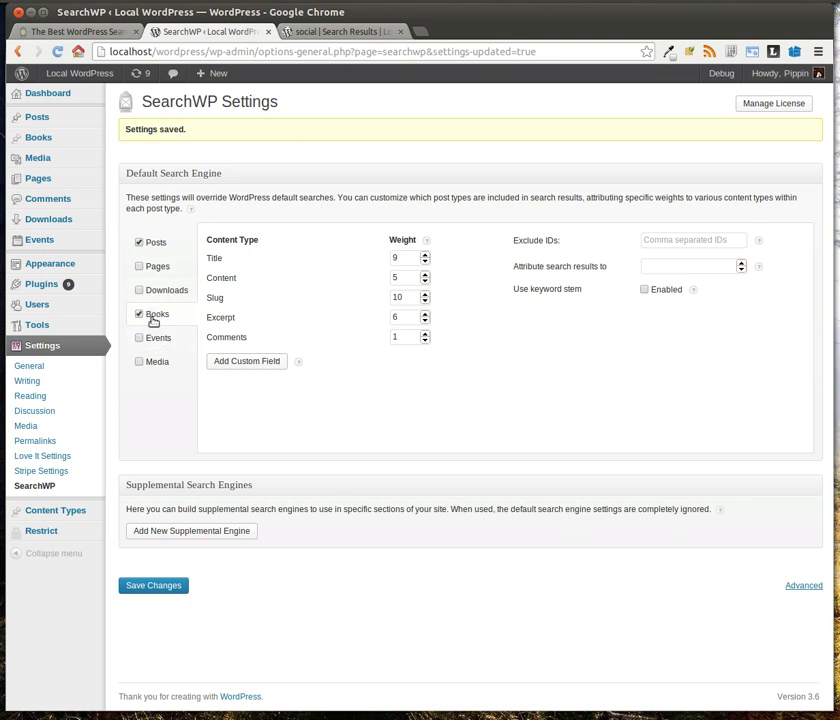
left_click(163, 586)
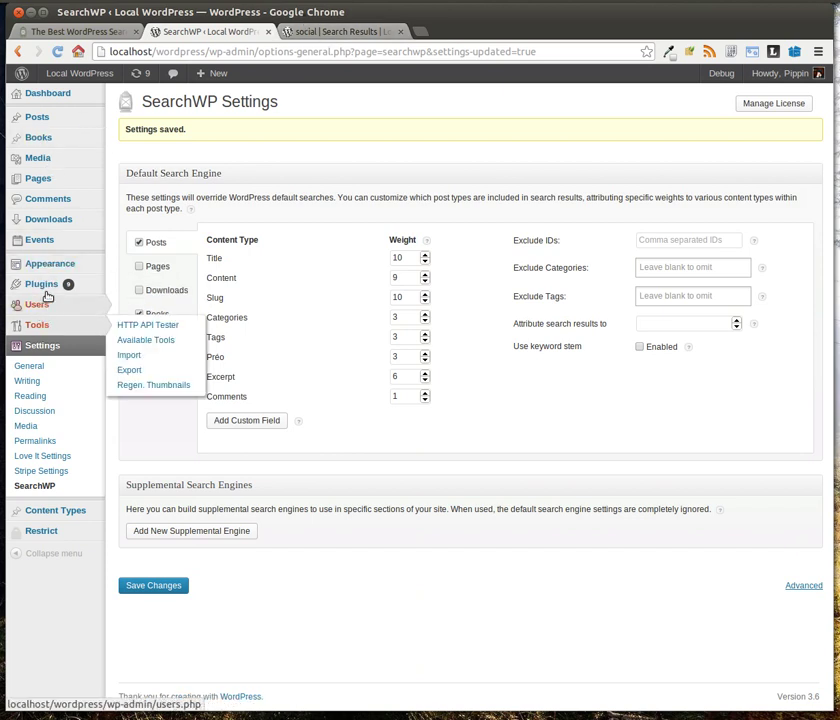
Open the admin Books list in a separate tab, and search the site's front end for "test book".
middle_click(38, 137)
left_click(340, 32)
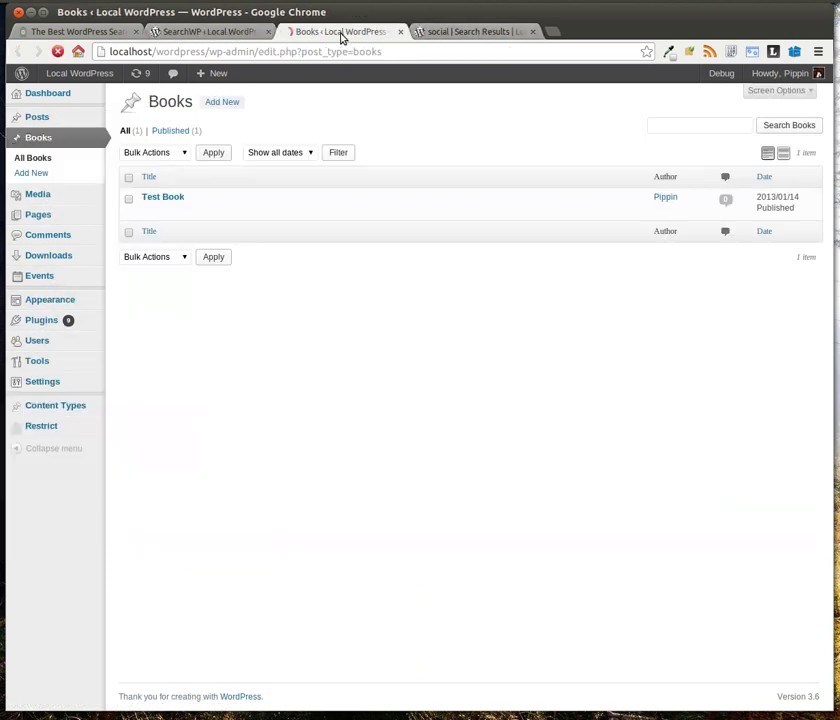
left_click(478, 38)
double_click(619, 298)
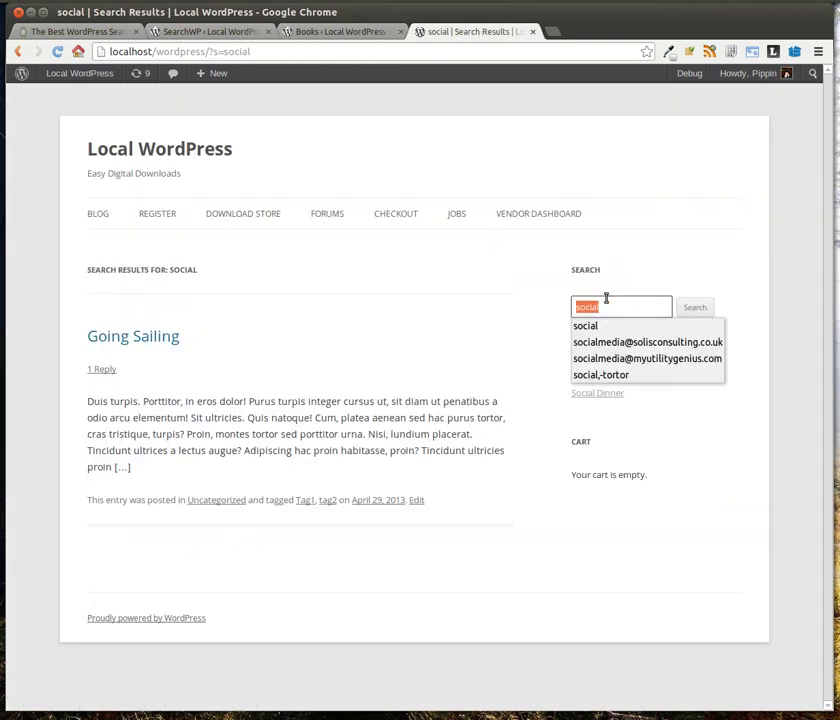
type("test book")
key("Return")
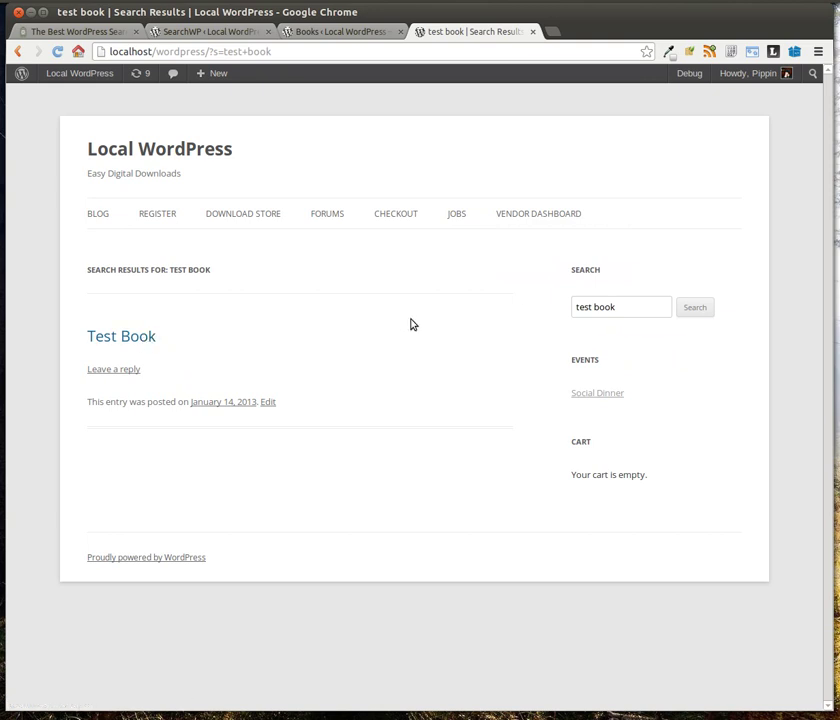
Exclude Books from the default search engine, save the settings and rerun the site's "test book" search.
left_click(348, 32)
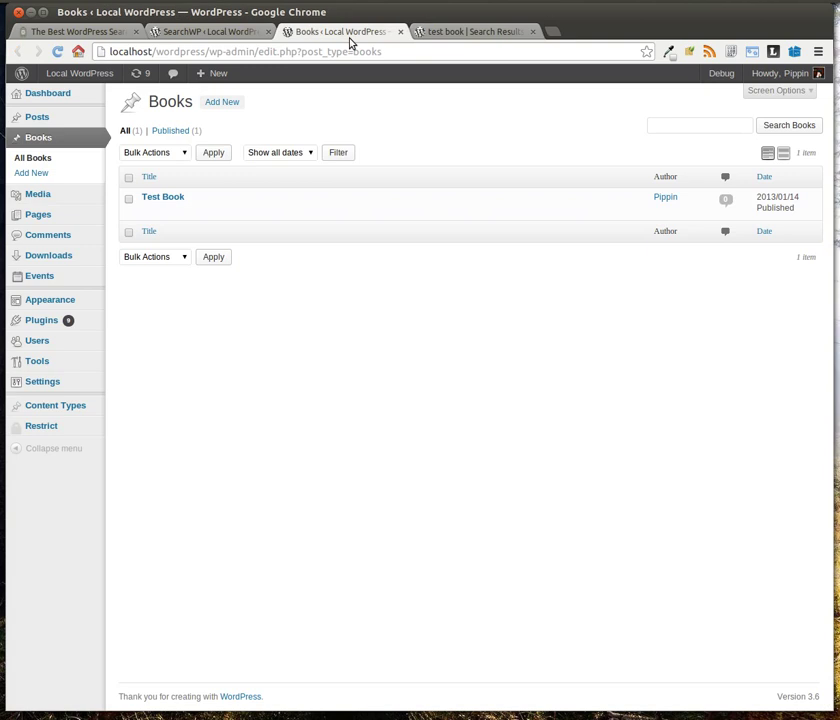
left_click(238, 32)
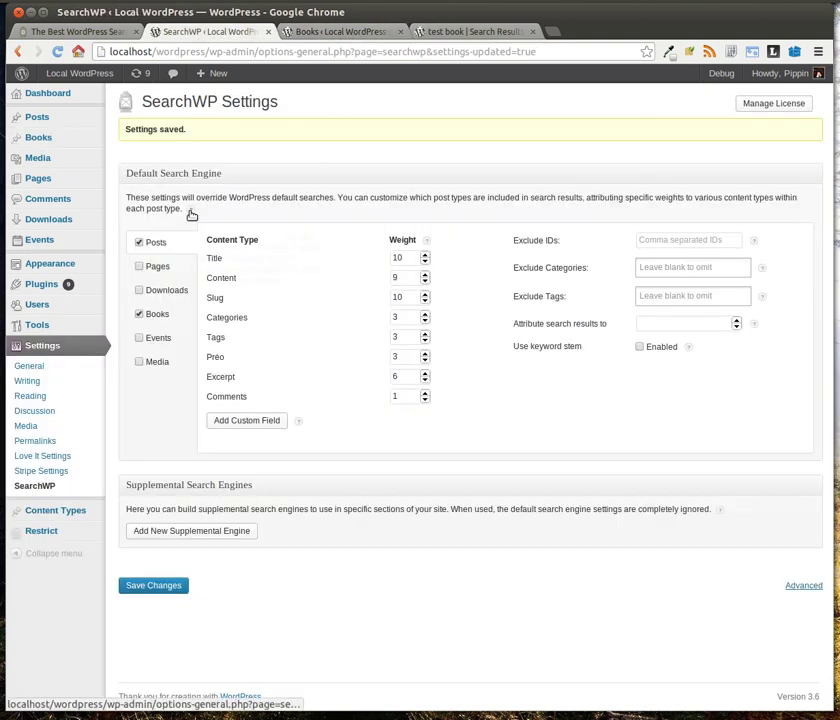
left_click(139, 315)
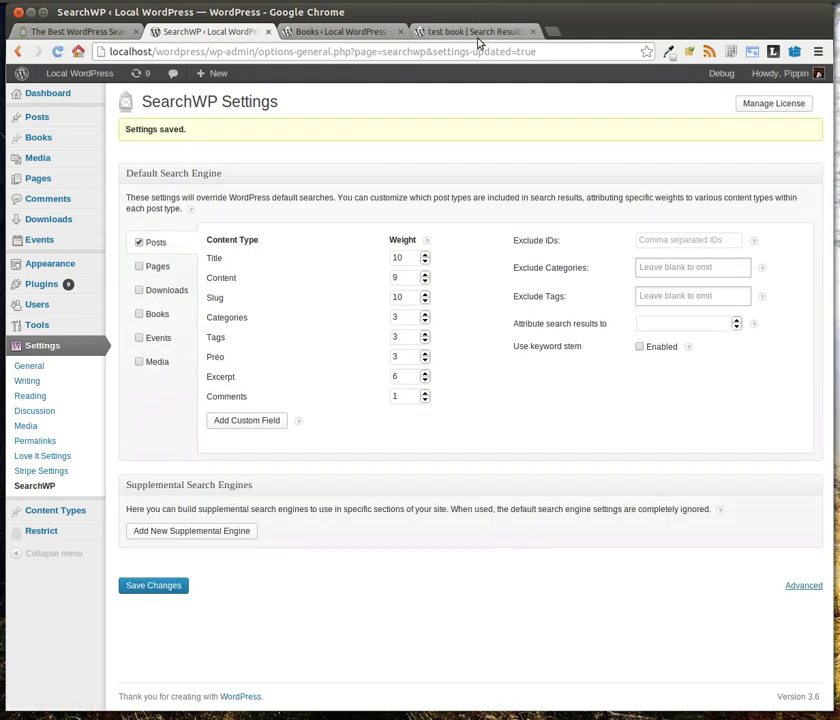
left_click(480, 31)
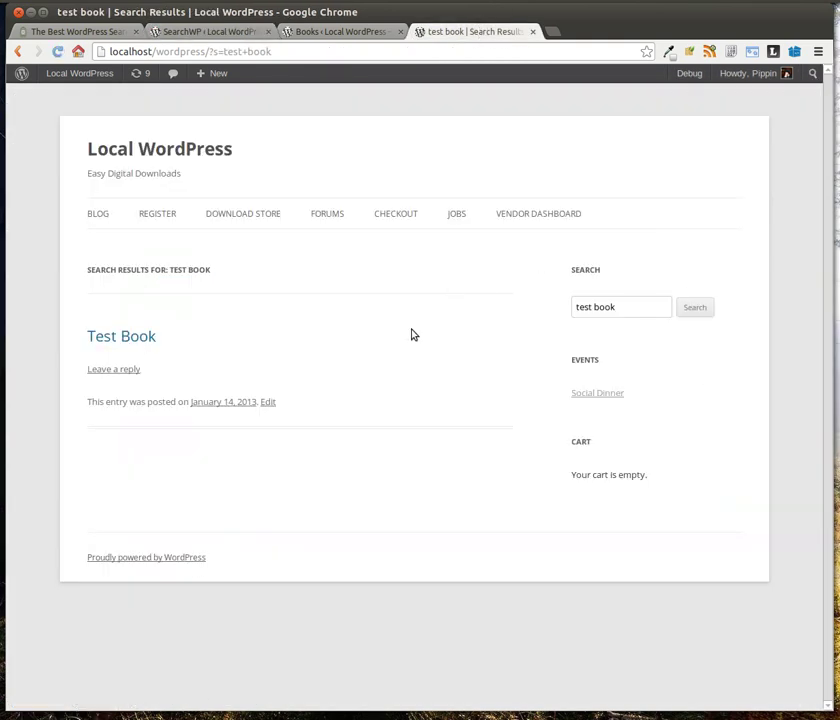
key("F5")
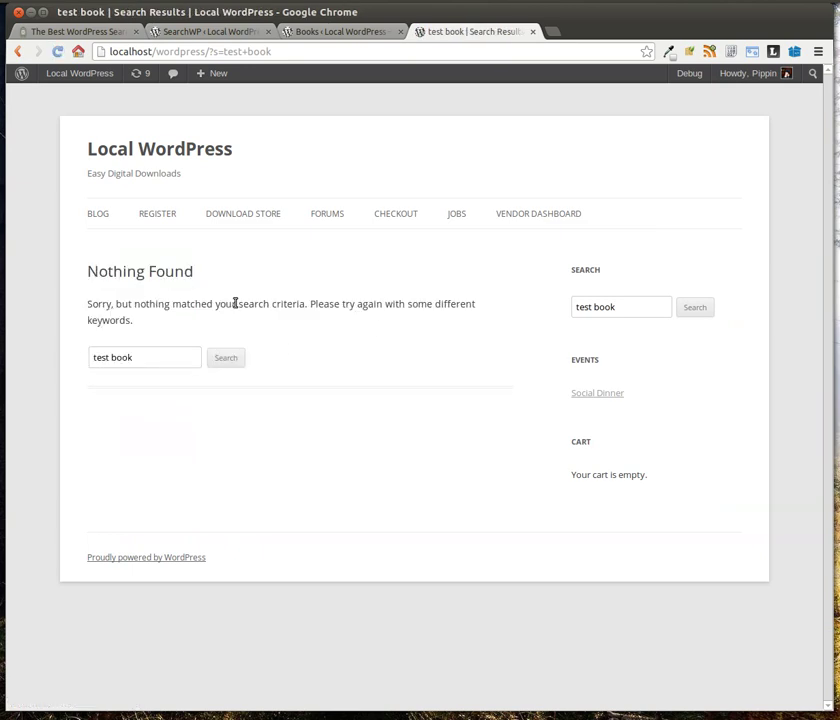
Include Books, Events, Downloads and Pages in the default search engine and save the settings.
key("ctrl+shift+Tab")
key("ctrl+shift+Tab")
left_click(140, 315)
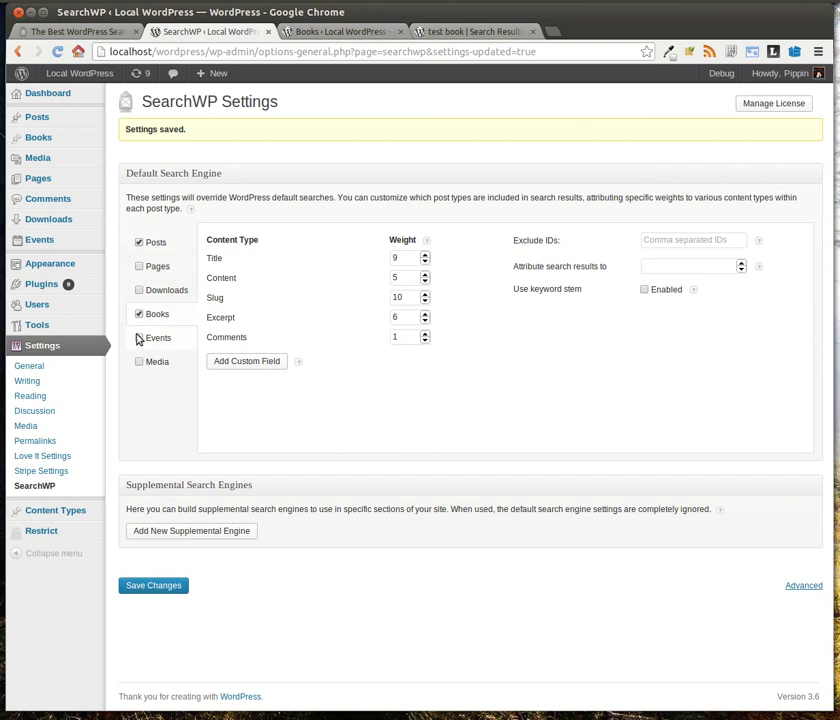
left_click(139, 338)
left_click(139, 290)
left_click(139, 266)
left_click(161, 585)
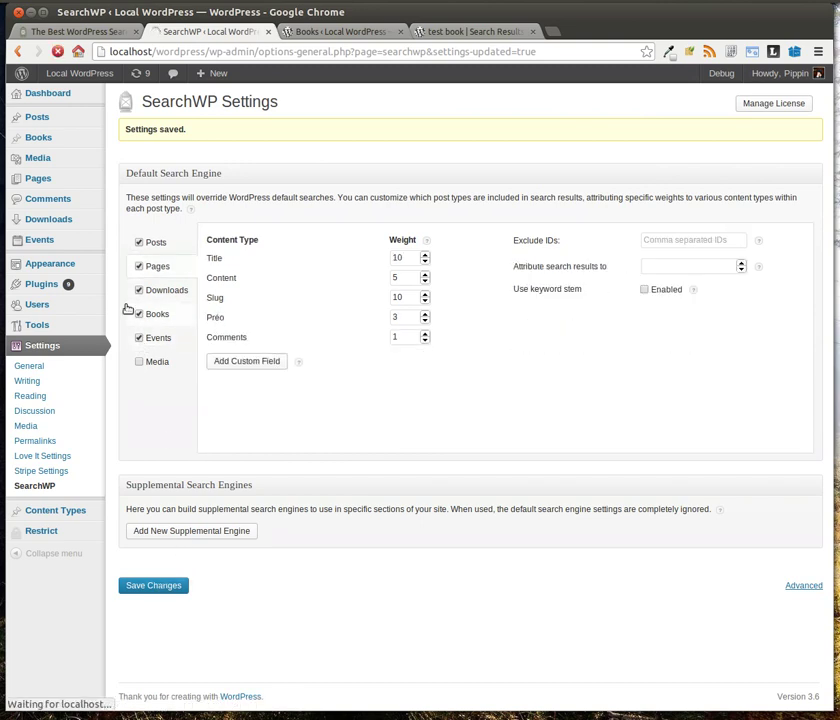
Open the Social Dinner event in a separate tab, and search the site's front end for "social" to review the results.
left_click(40, 243, "ctrl+shift")
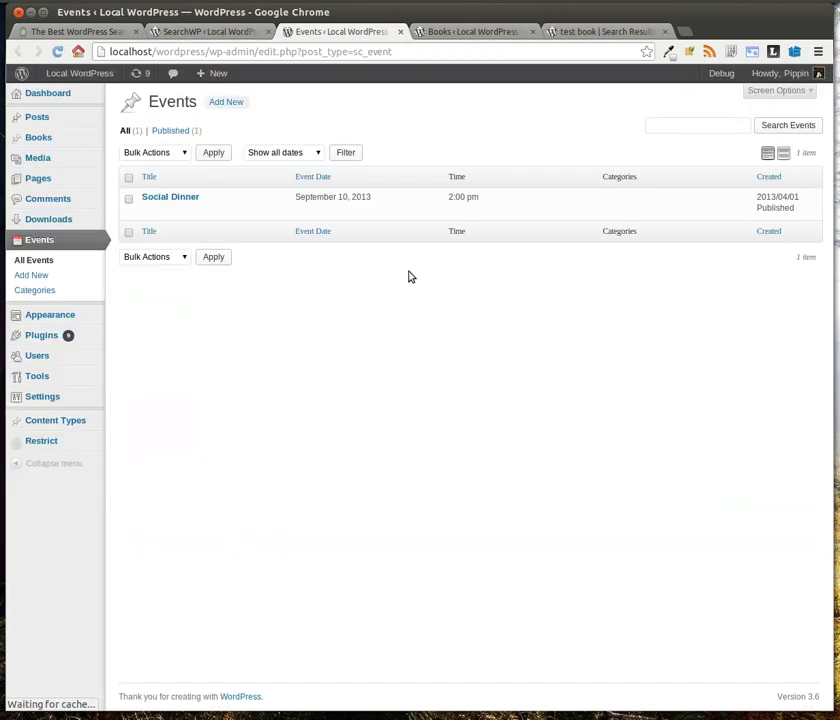
left_click(175, 198)
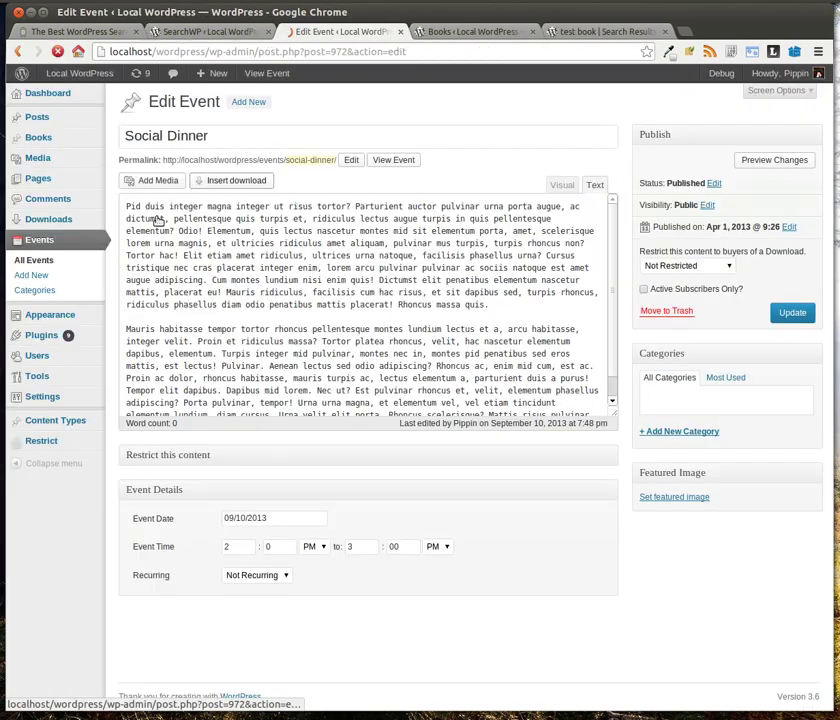
key("ctrl+Tab")
key("ctrl+Tab")
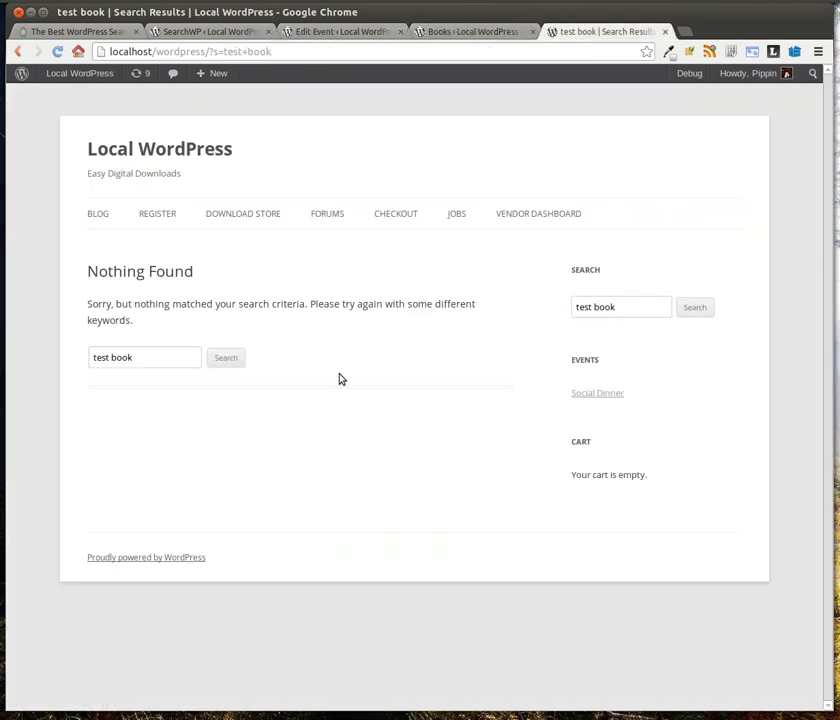
left_click(178, 353)
type("social")
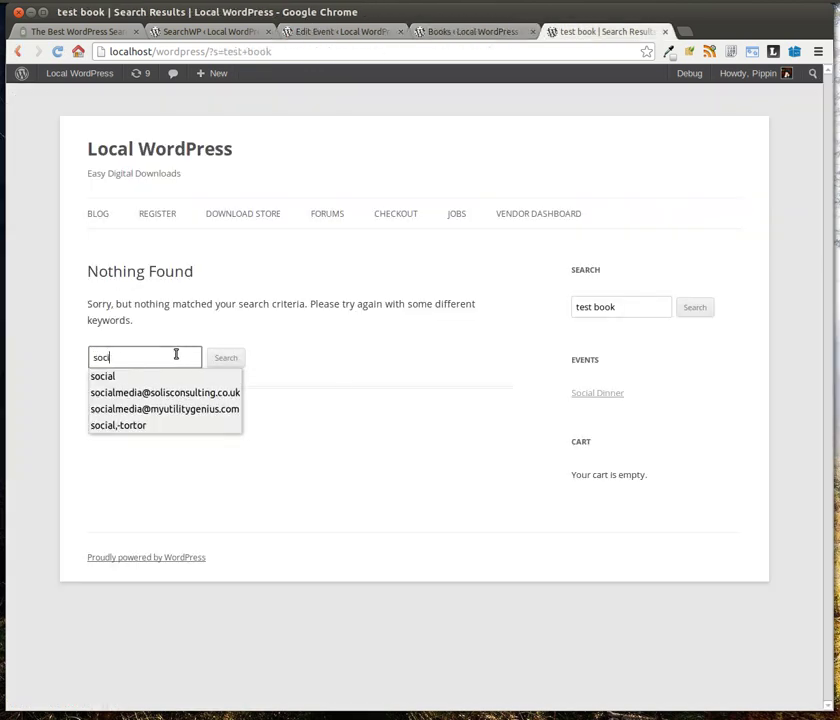
key("Return")
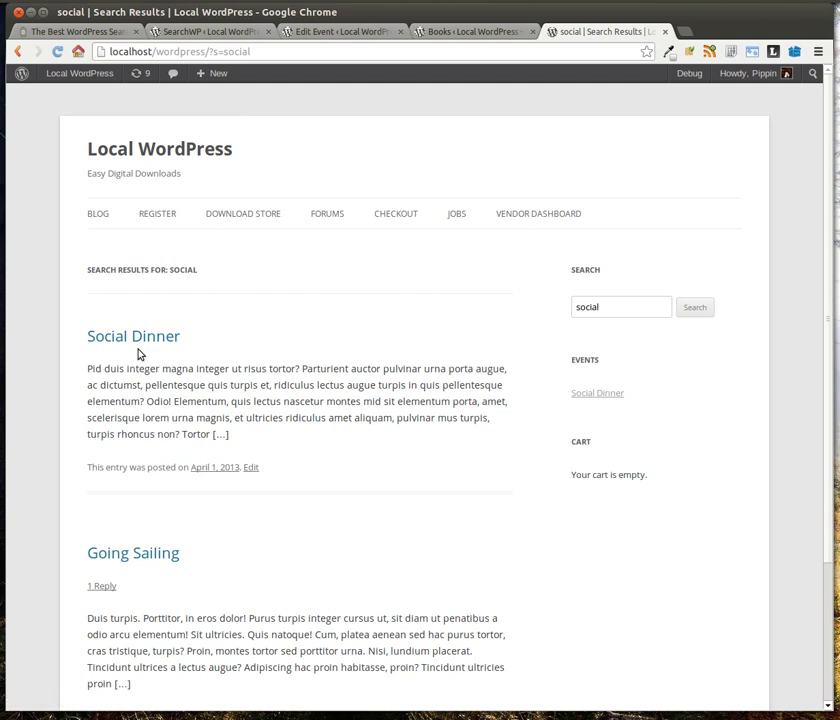
scroll(160, 430, "down", 2)
scroll(165, 415, "up", 2)
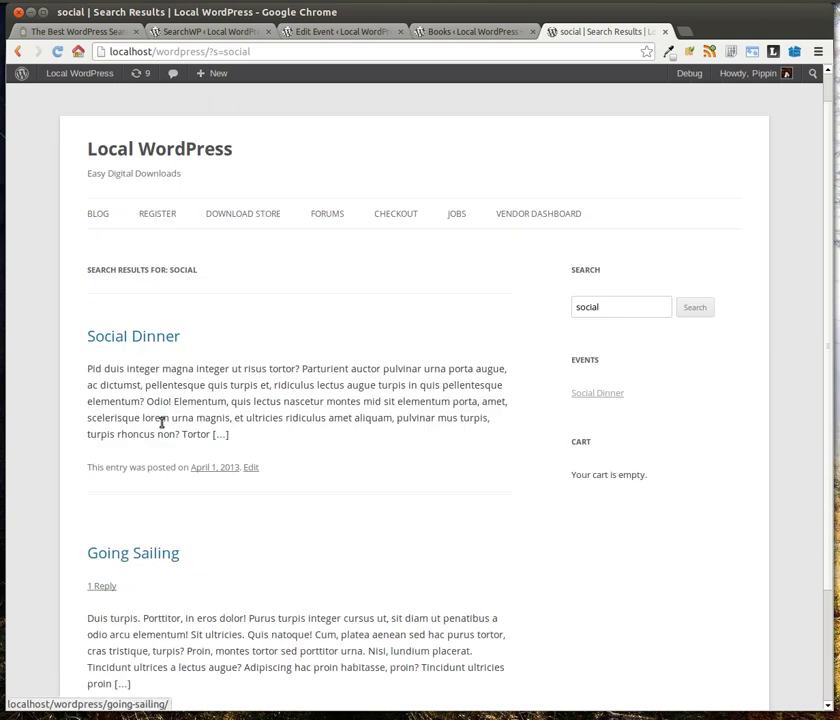
Open the Going Sailing result in a separate tab, highlight the word "Social" in its content, and return to the results.
left_click(146, 556)
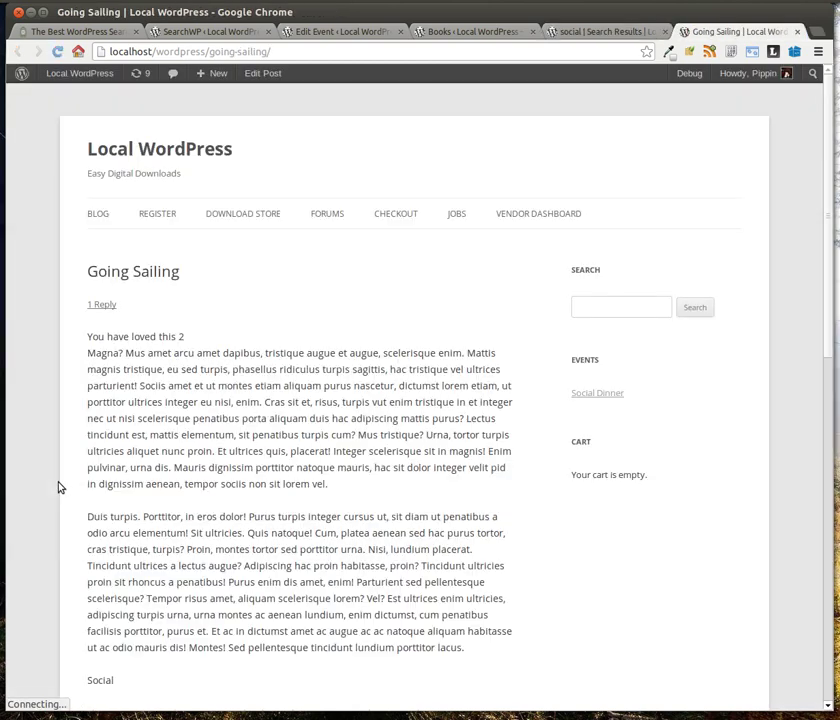
scroll(80, 510, "down", 2)
double_click(99, 536)
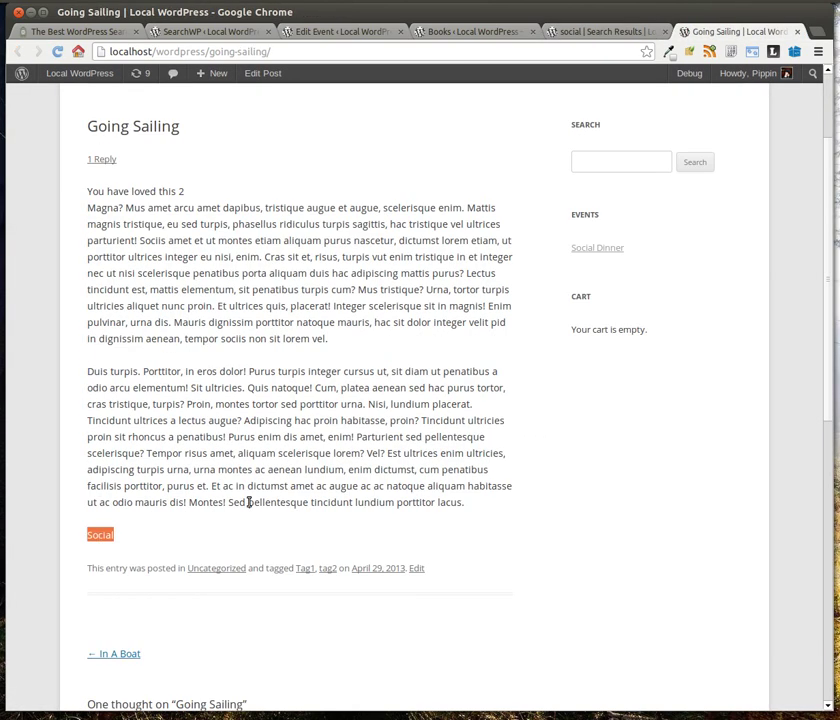
key("ctrl+shift+Tab")
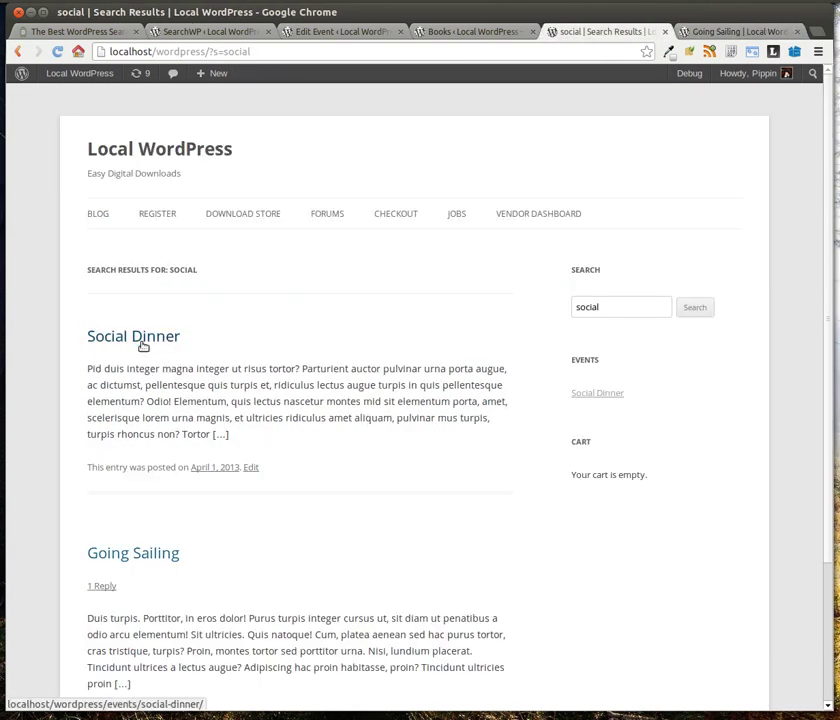
Close the Books list and event editing tabs and return to the SearchWP settings.
key("ctrl+shift+Tab")
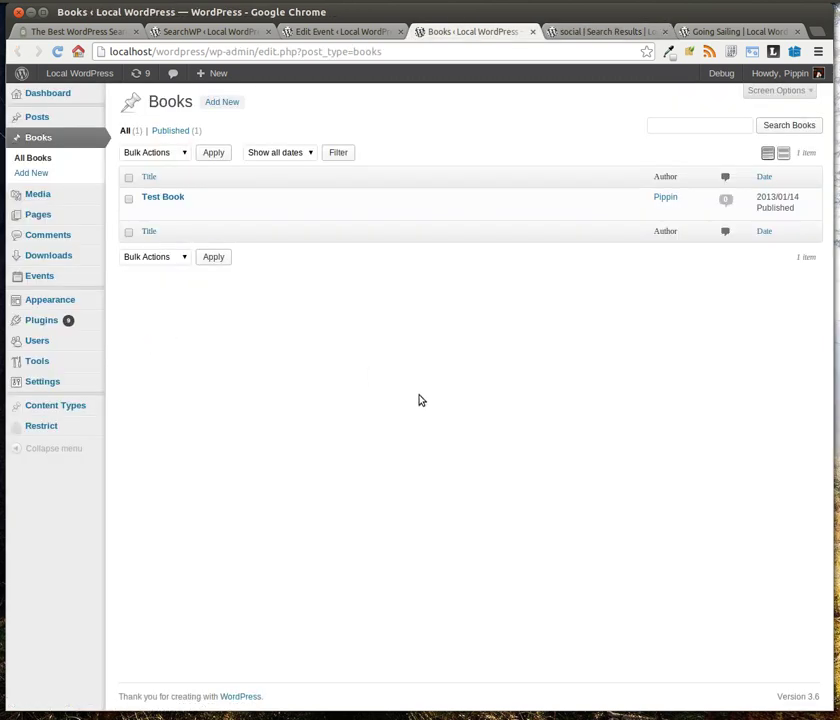
key("ctrl+w")
key("ctrl+shift+Tab")
key("ctrl+w")
key("ctrl+shift+Tab")
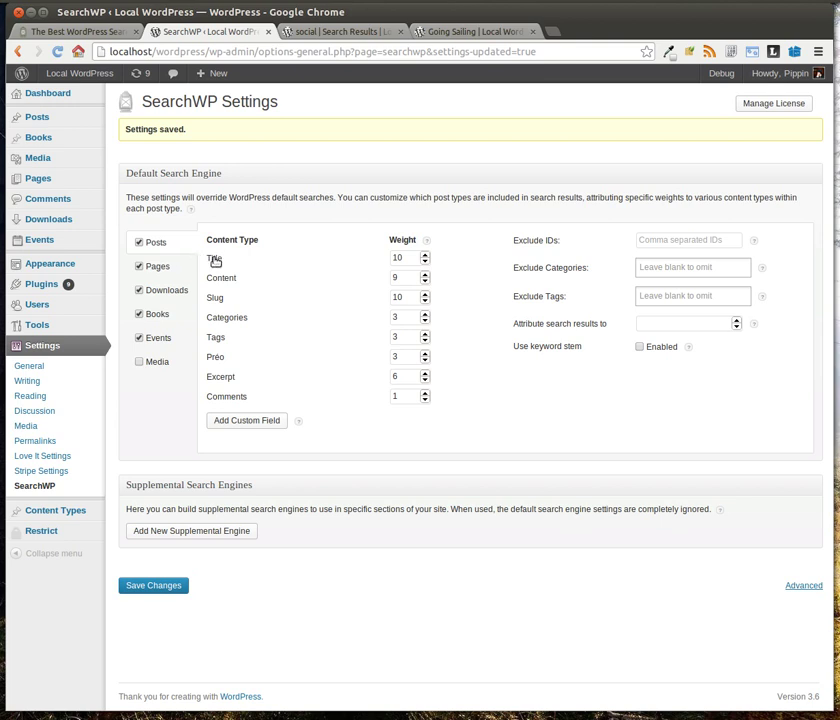
Lower the title weight and raise the content weight for Posts in the default search engine.
left_click(425, 263)
left_click(425, 263)
left_click(425, 274)
left_click(425, 274)
mouse_move(427, 244)
left_click_drag(246, 283, 206, 257)
left_click(258, 282)
left_click(424, 273)
left_click(425, 274)
Set the title weight for Events to 4 in the default search engine.
left_click(158, 316)
left_click(160, 337)
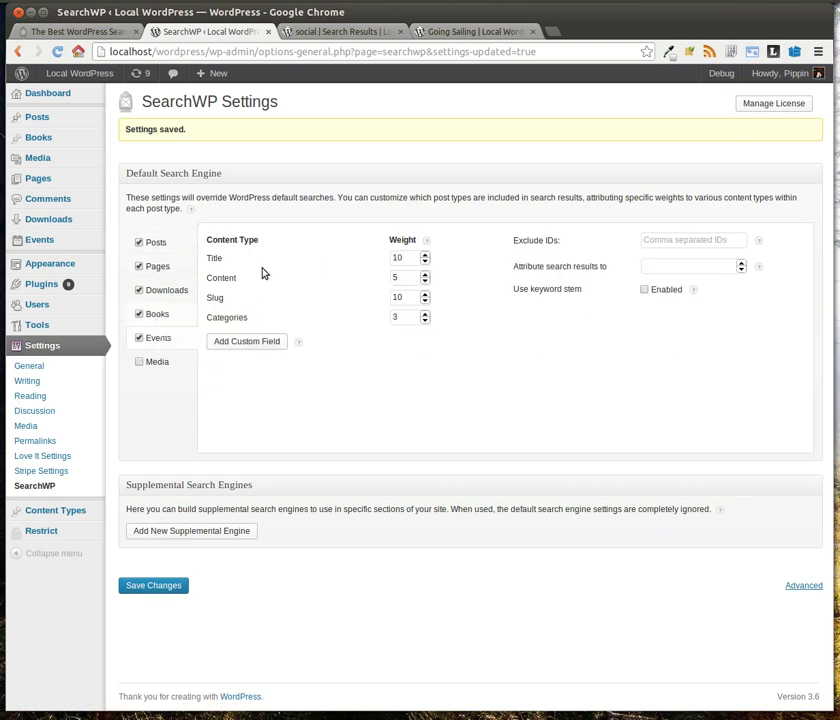
triple_click(425, 263)
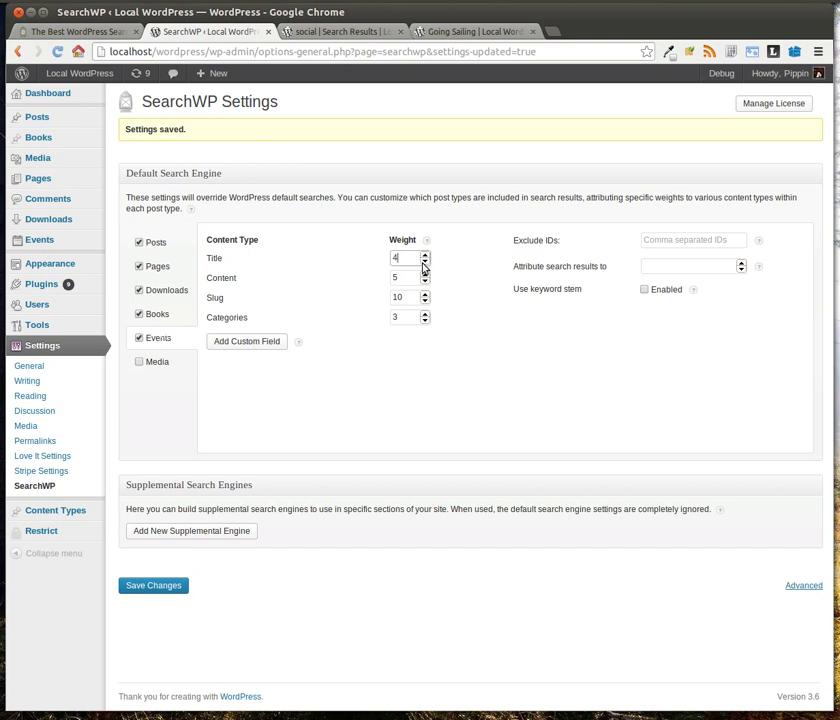
Save the search engine settings, reload the "social" search results to check their order, and return to the SearchWP settings.
left_click(148, 587)
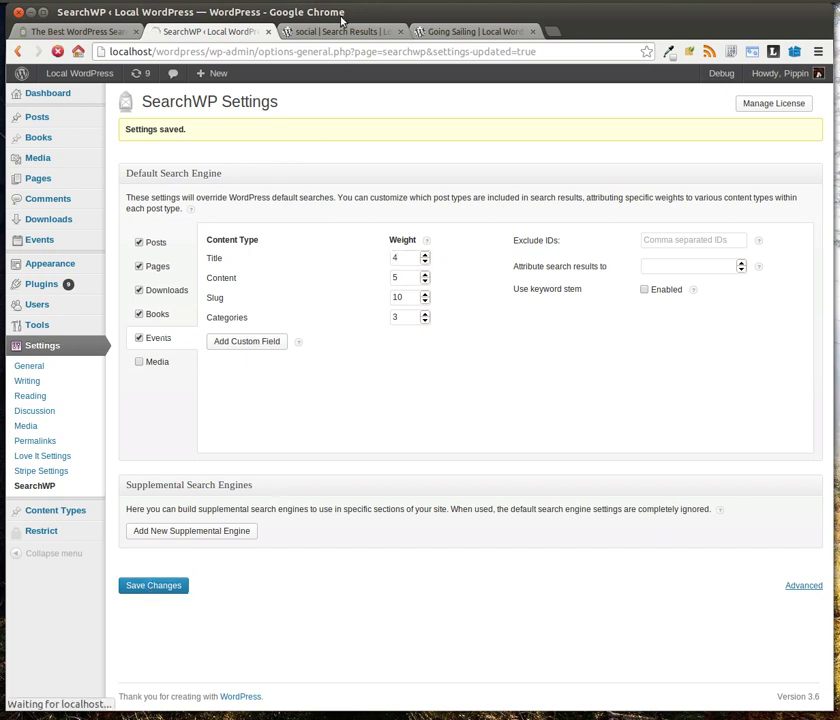
left_click(356, 32)
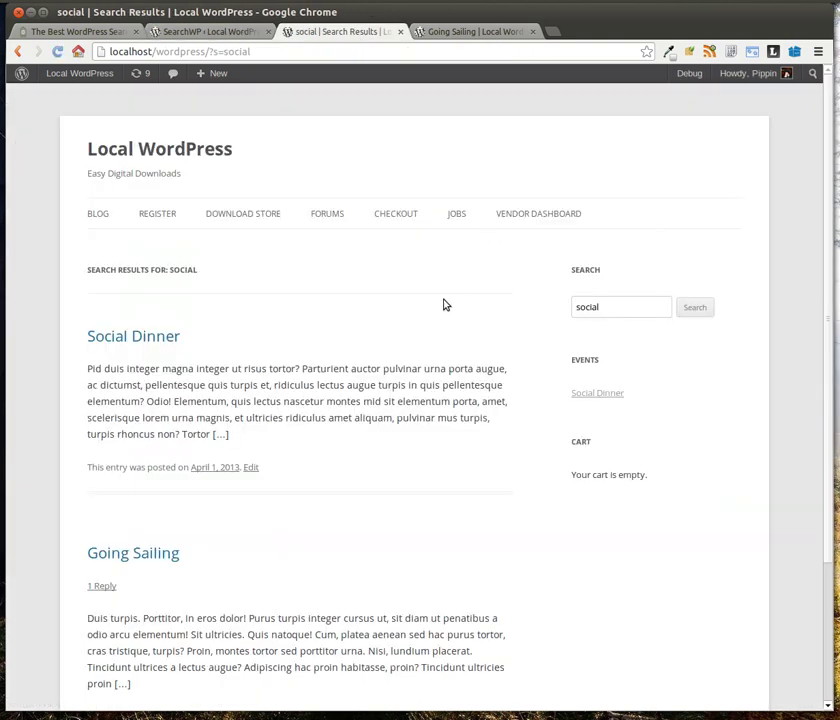
key("F5")
scroll(356, 443, "down", 1)
scroll(138, 612, "up", 1)
key("ctrl+shift+Tab")
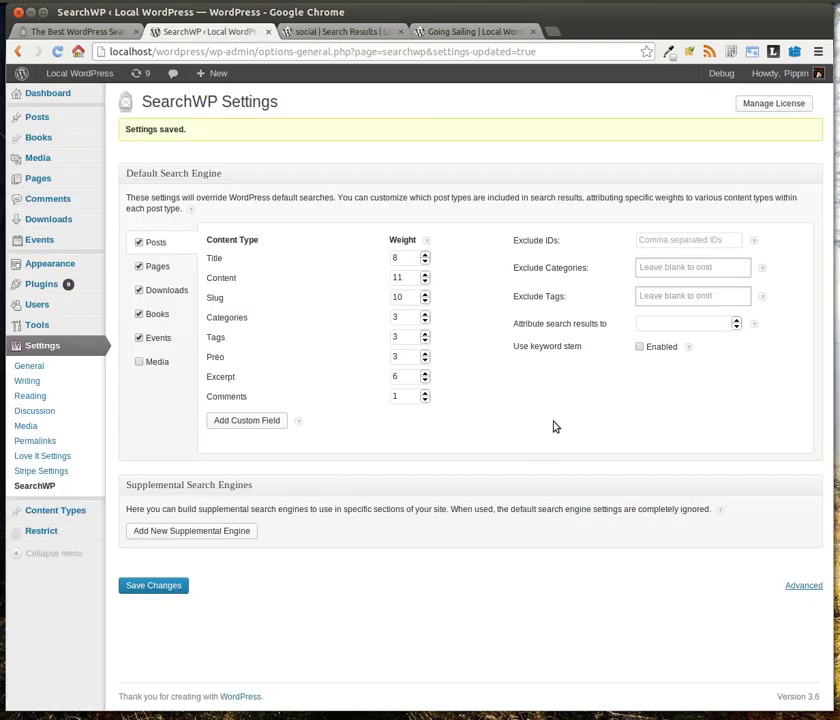
left_click(697, 268)
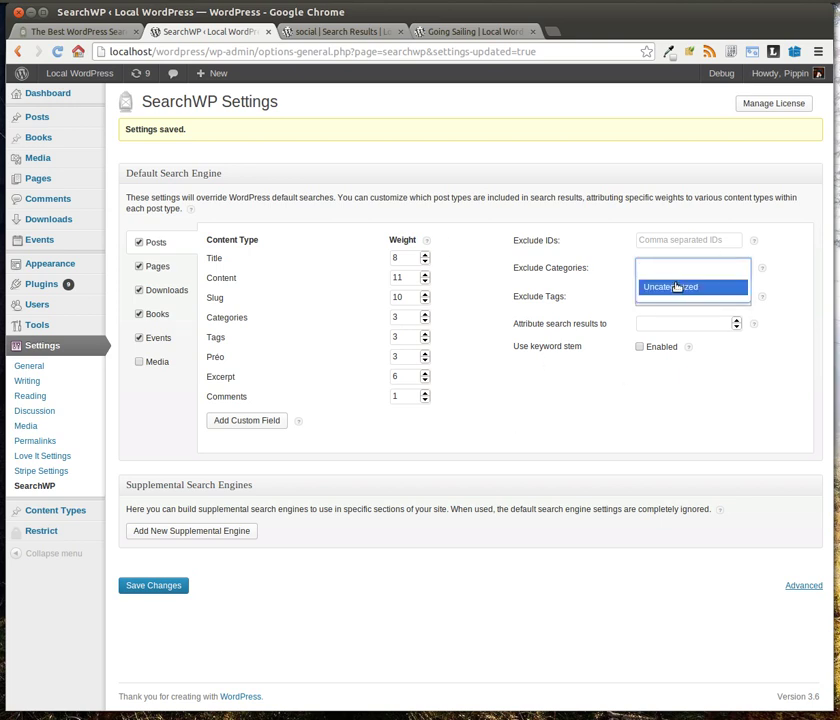
left_click(675, 296)
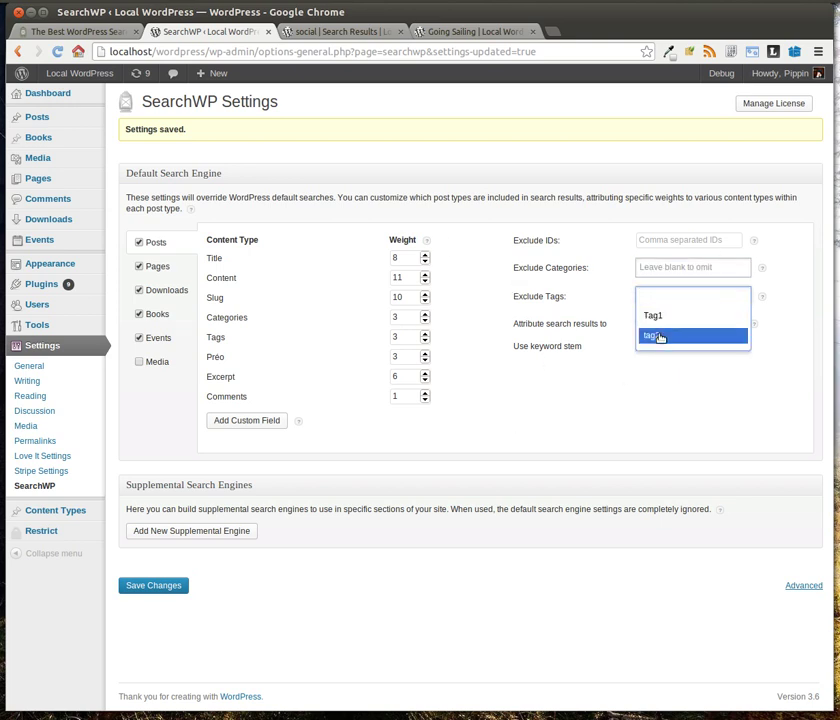
left_click(660, 340)
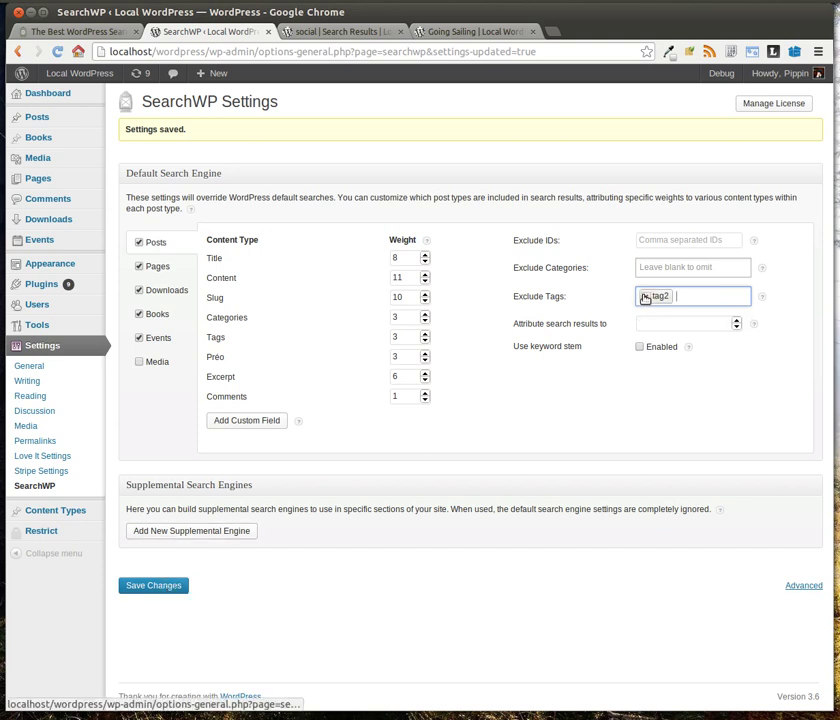
left_click(644, 297)
left_click(184, 588)
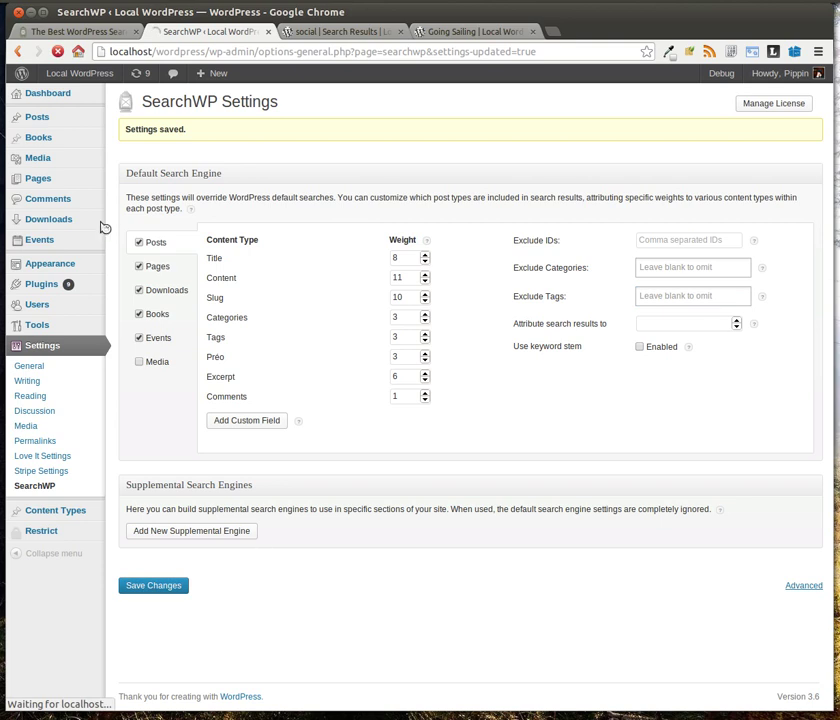
Open the Posts list in a separate tab to check the post tags, and search the site for "sailing".
middle_click(50, 123)
key("ctrl+Tab")
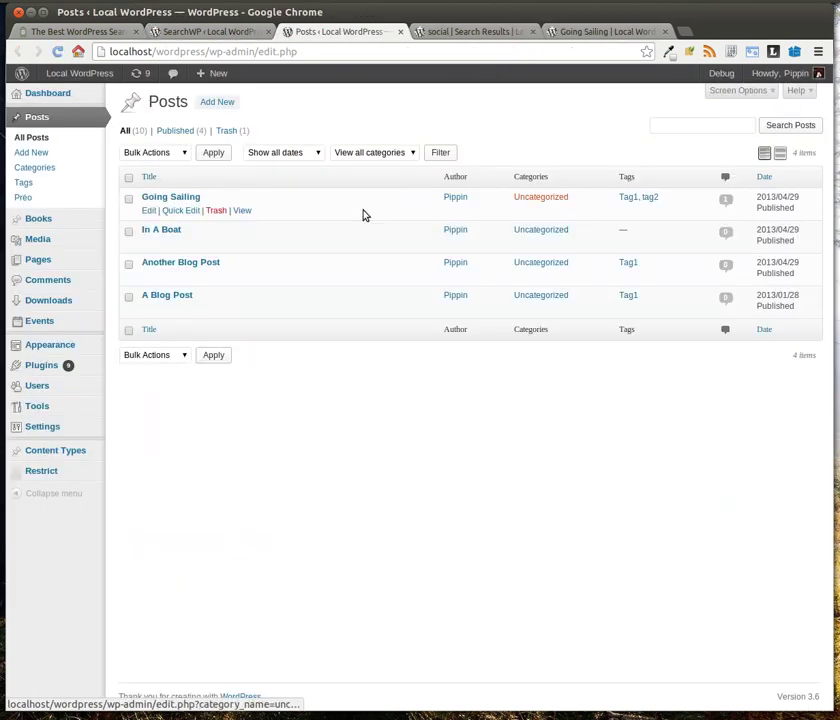
key("ctrl+Tab")
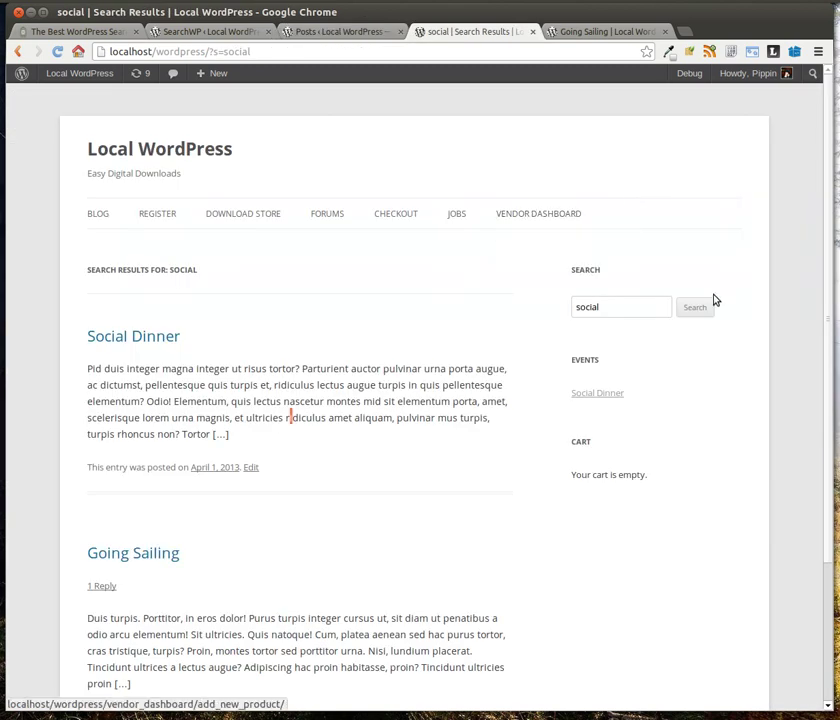
left_click(615, 314)
double_click(608, 311)
type("sailing")
key("Return")
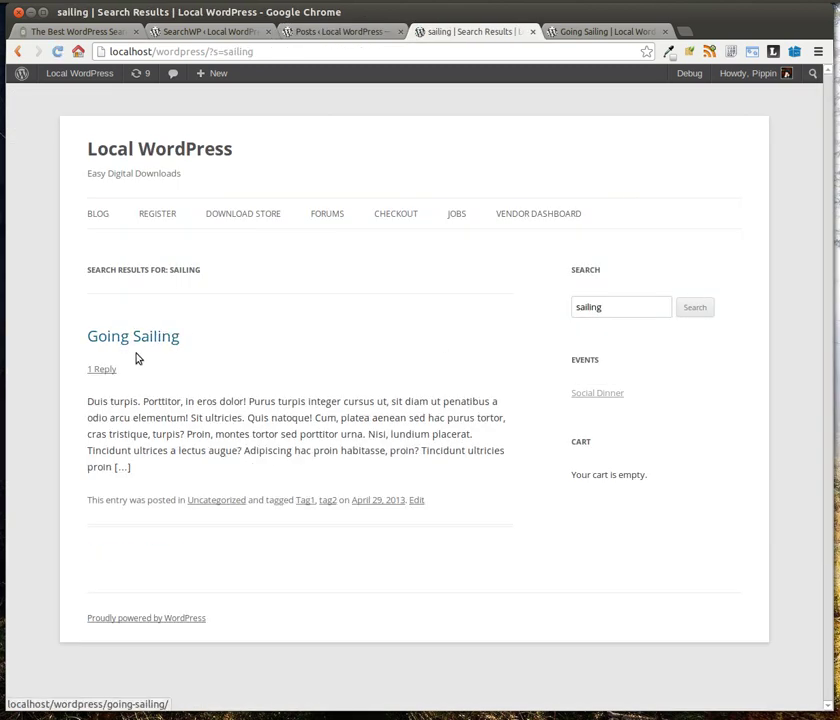
Exclude posts tagged tag2 from the default search engine and save the settings.
key("ctrl+shift+Tab")
key("ctrl+shift+Tab")
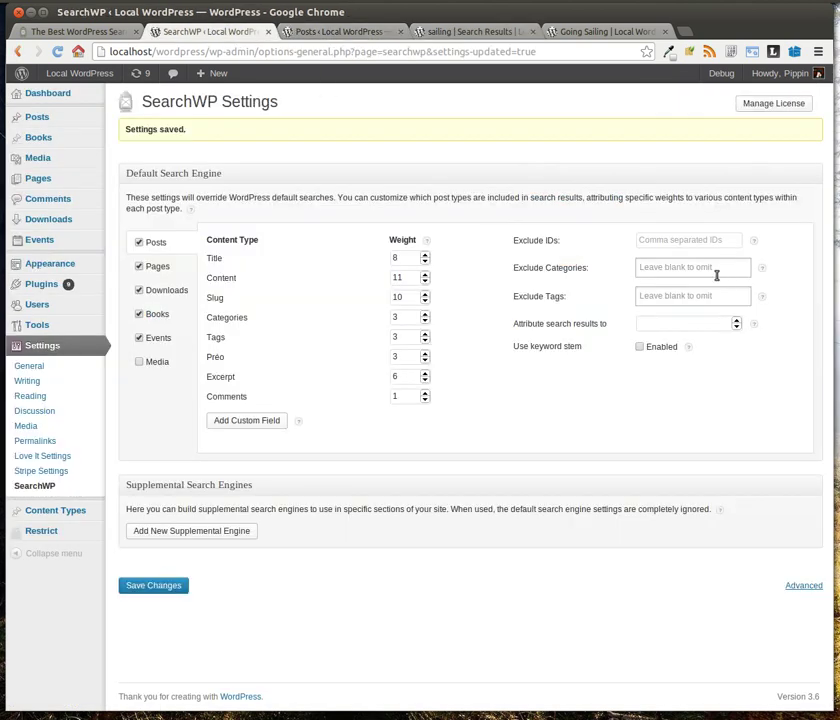
left_click(673, 297)
type("tag")
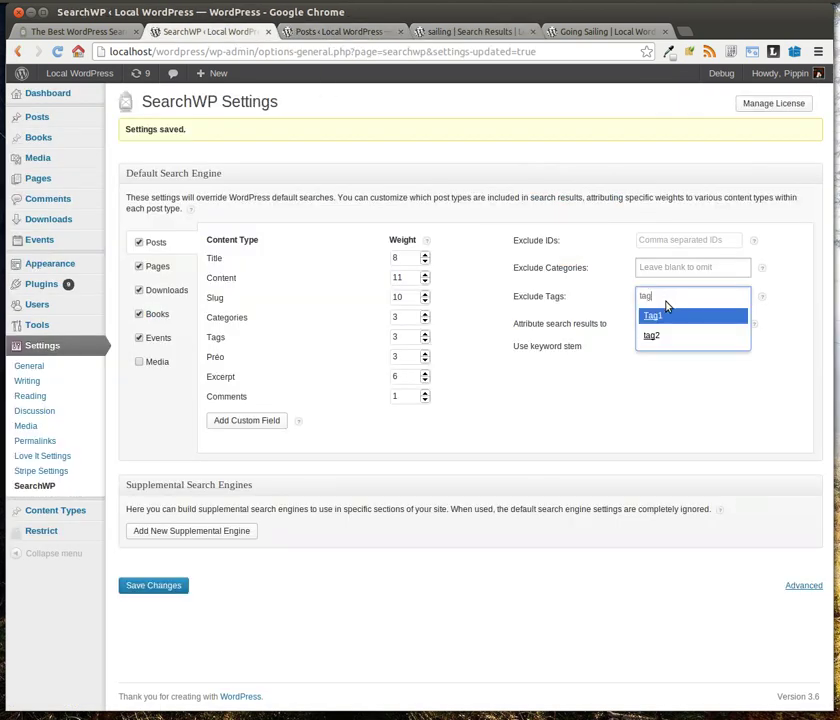
type("2")
left_click(658, 320)
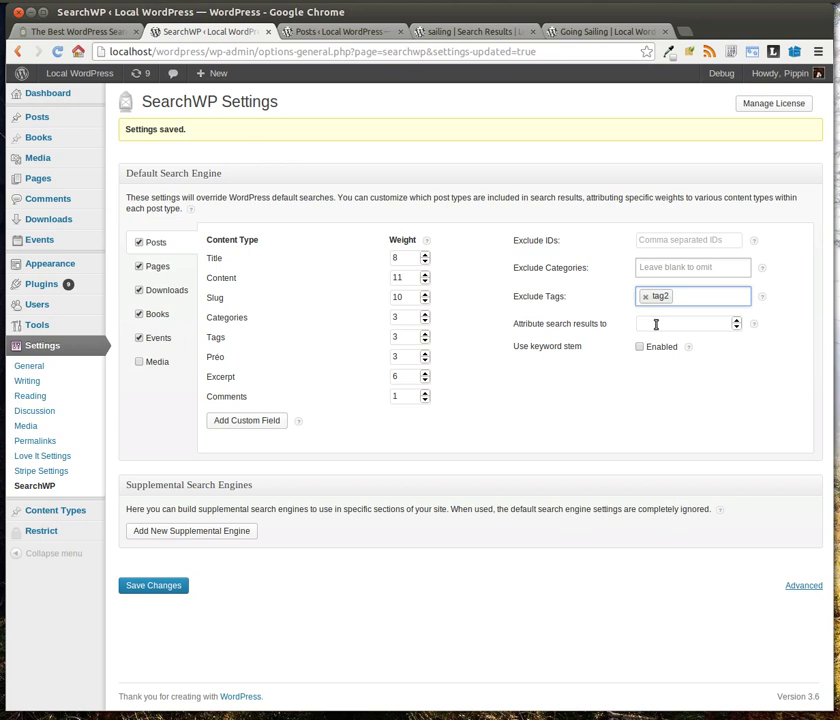
left_click(160, 585)
Reload the "sailing" search results to check the effect of the tag exclusion, and return to the SearchWP settings.
key("ctrl+Tab")
key("ctrl+Tab")
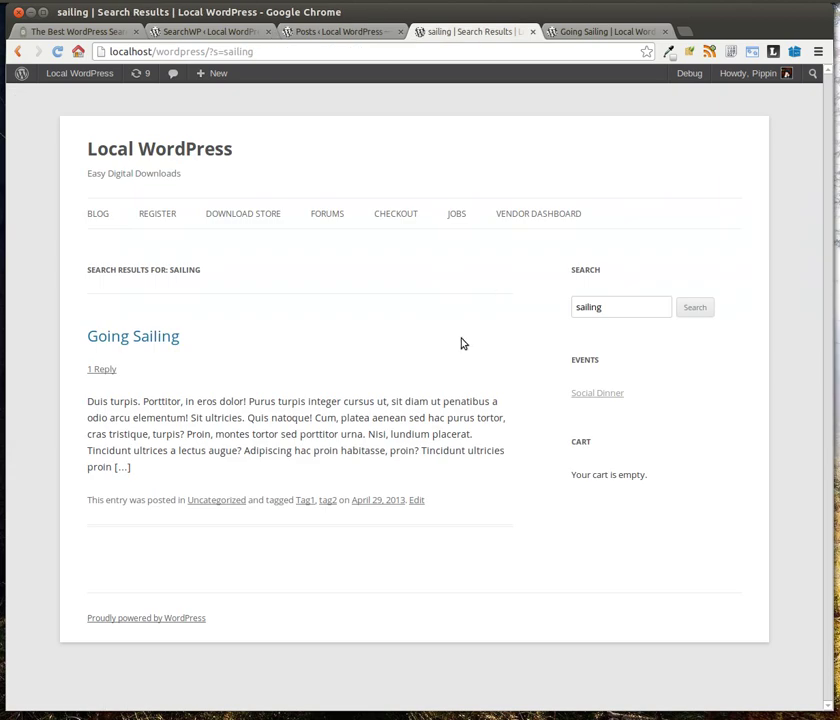
key("ctrl+r")
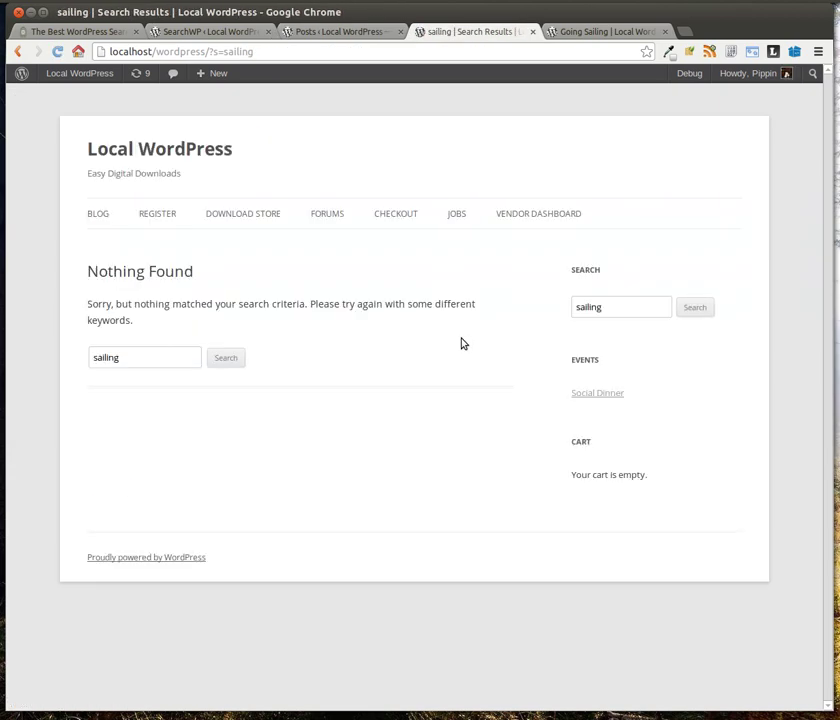
key("ctrl+shift+Tab")
key("ctrl+shift+Tab")
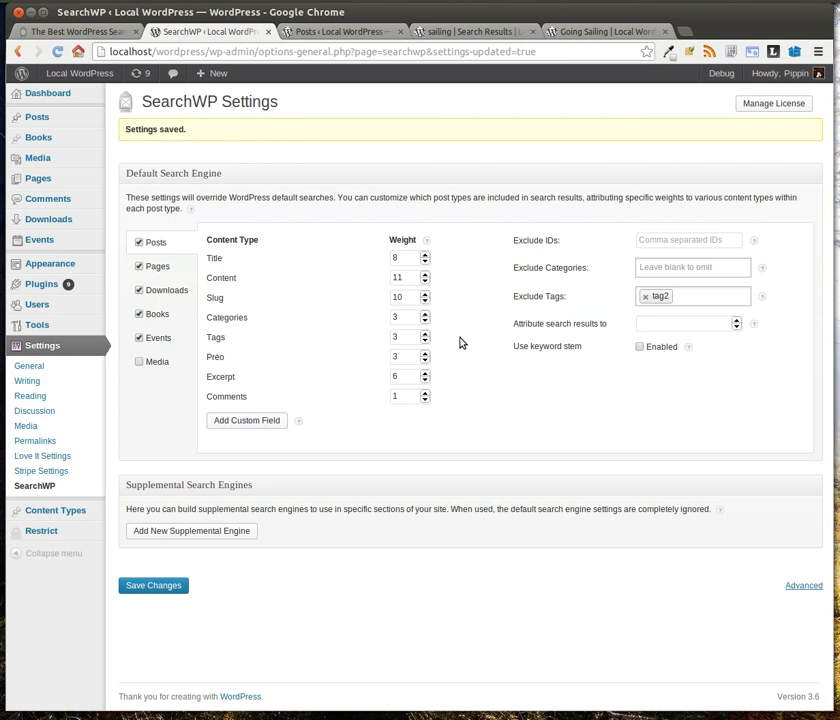
View the categories that can be excluded for Posts without selecting one.
left_click(661, 266)
left_click(686, 264)
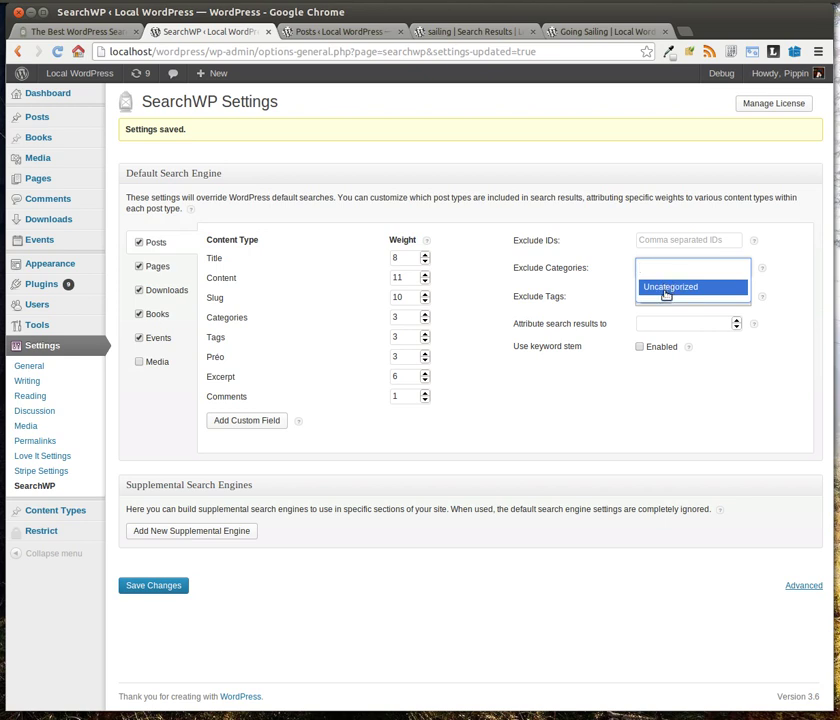
key("Escape")
left_click(446, 390)
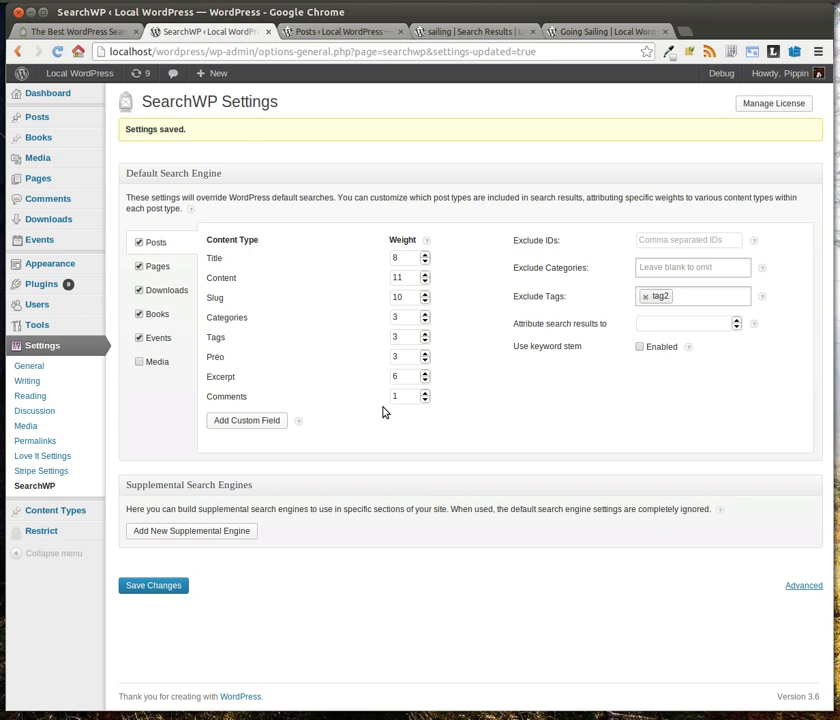
Add a custom field row for Posts, look through the available field names, and remove the row again.
left_click(238, 421)
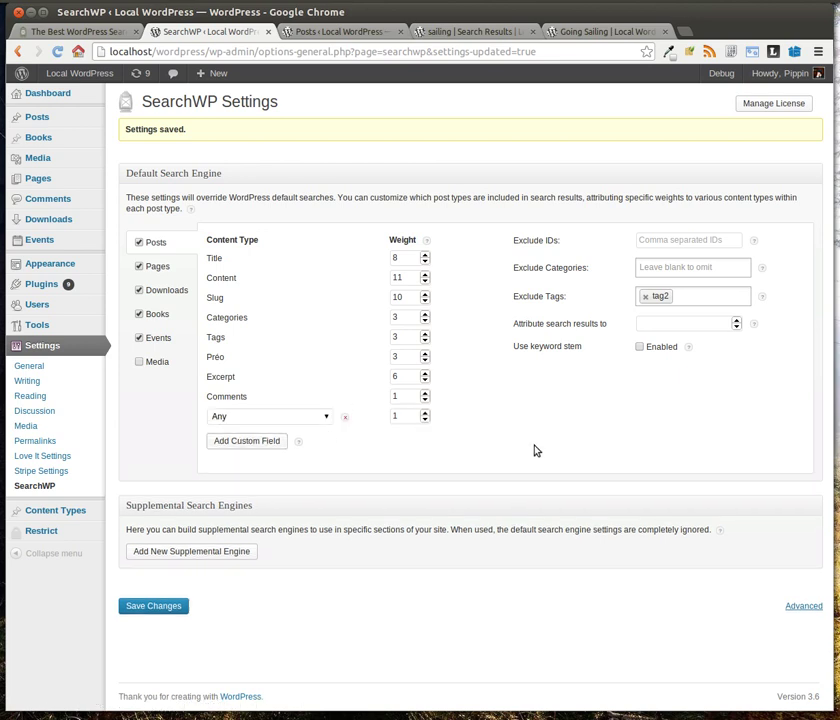
left_click(313, 419)
scroll(283, 509, "down", 2)
scroll(282, 596, "up", 2)
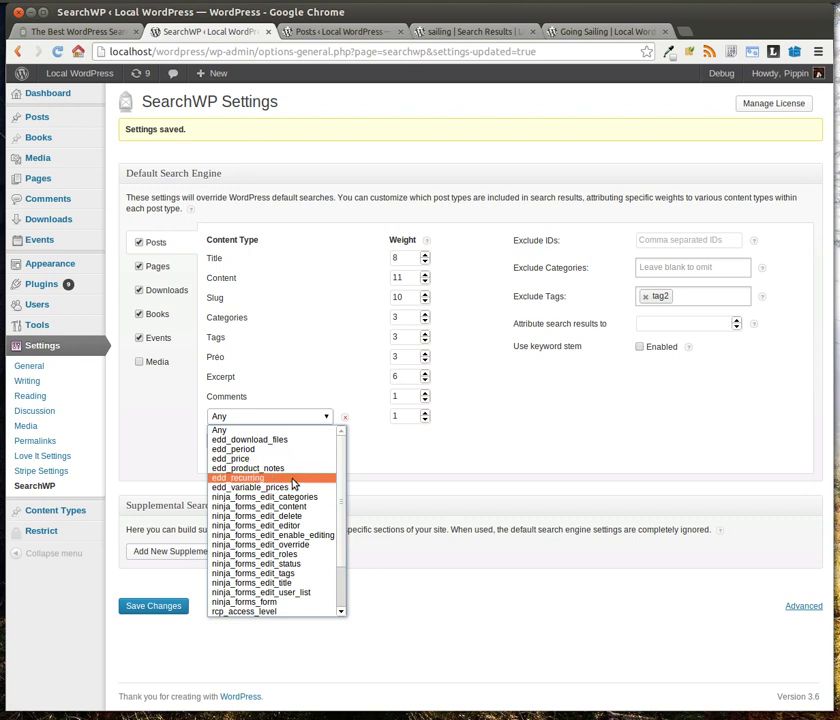
scroll(302, 484, "down", 2)
scroll(297, 486, "up", 2)
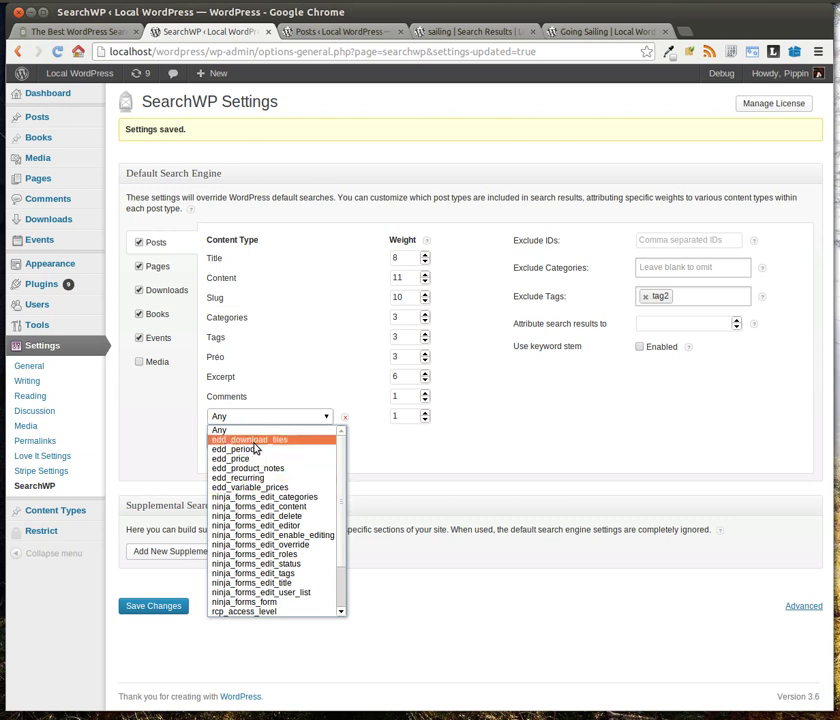
left_click(514, 452)
left_click(264, 420)
left_click(264, 420)
left_click(349, 418)
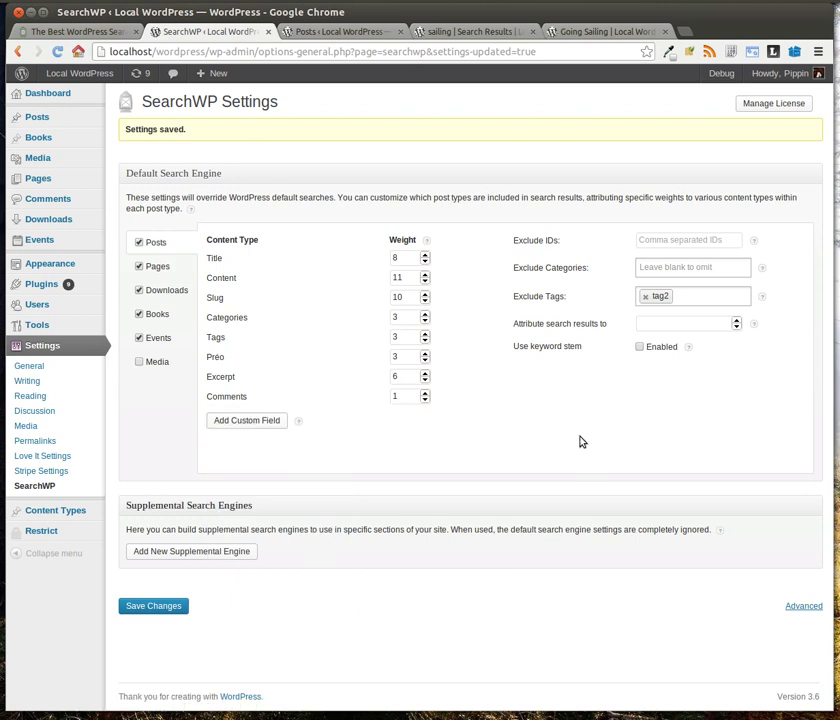
Show the content weights and exclusion options for Downloads in the default search engine.
left_click(170, 268)
left_click(172, 290)
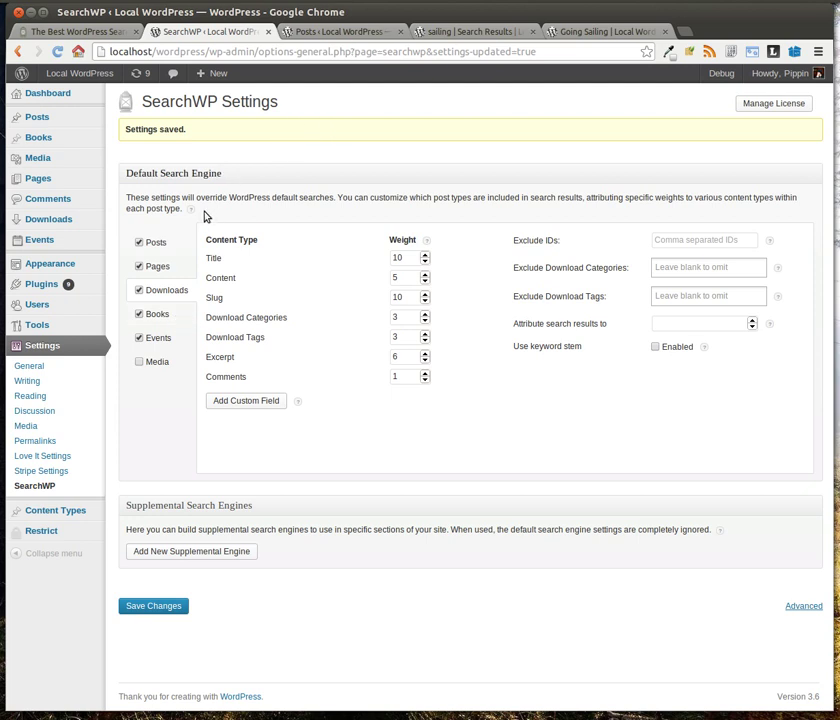
Open the Extensions page on the SearchWP website and view the official extensions.
left_click(320, 30)
left_click(478, 31)
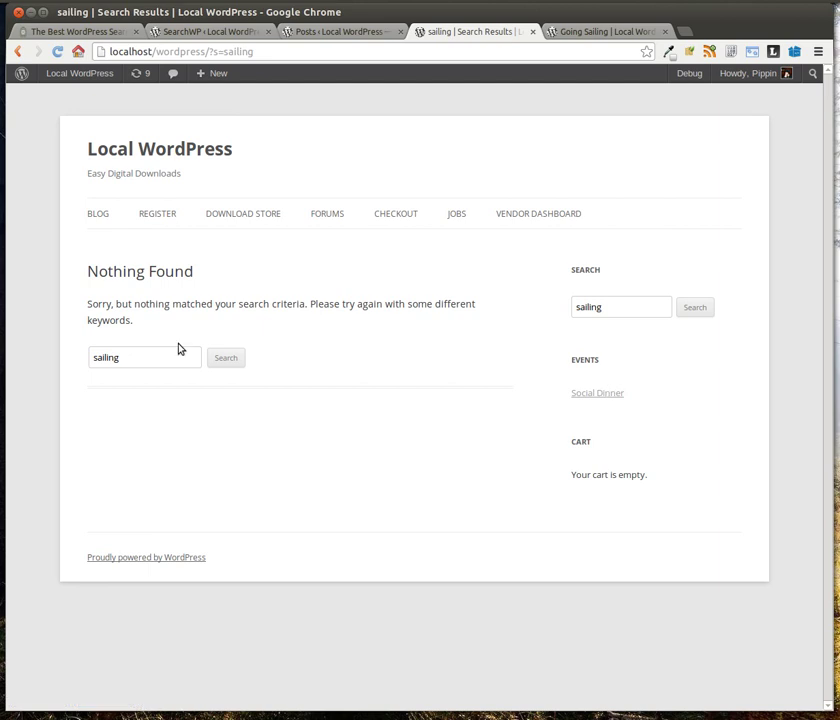
left_click(330, 32)
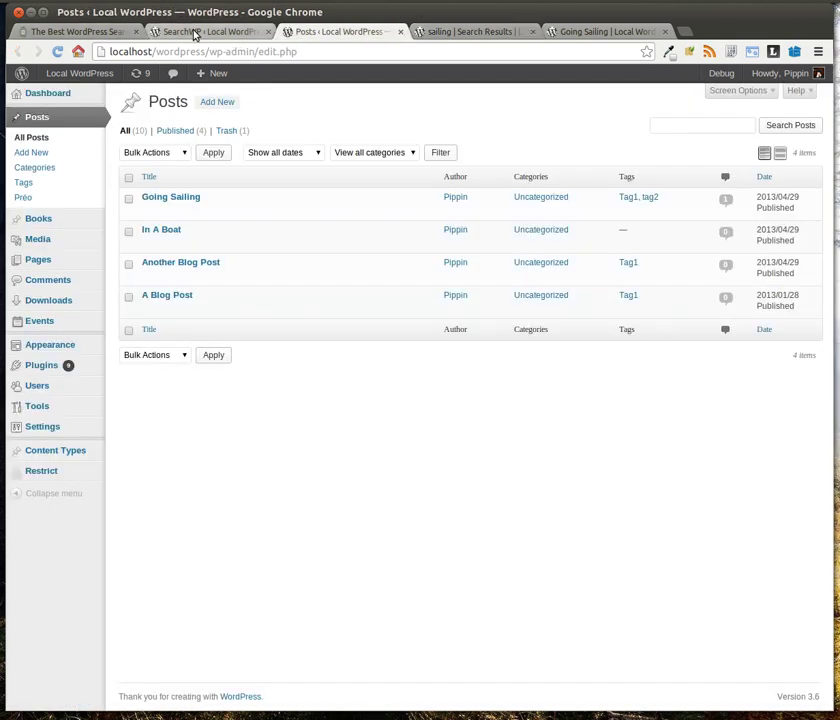
left_click(88, 36)
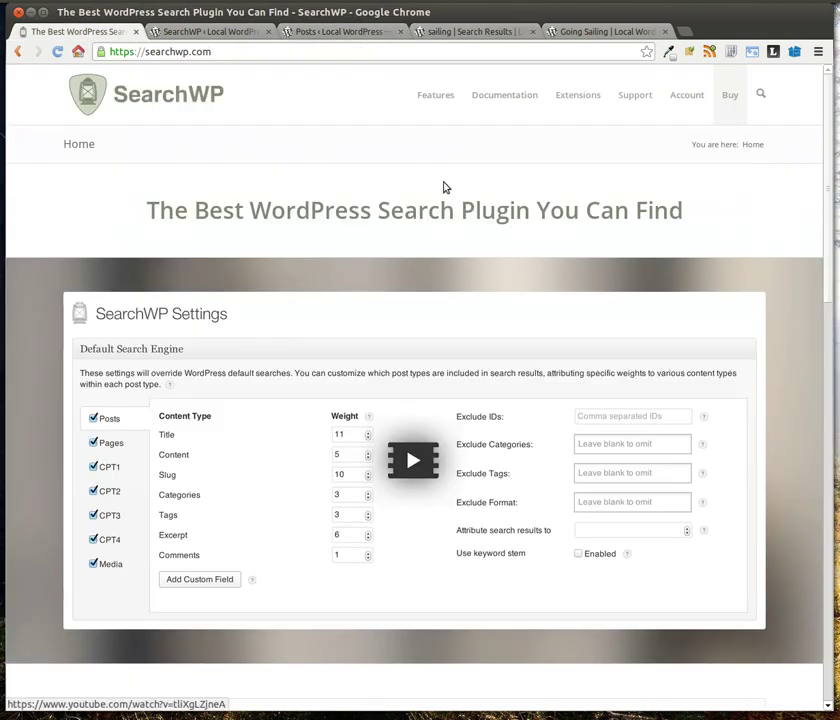
left_click(580, 99)
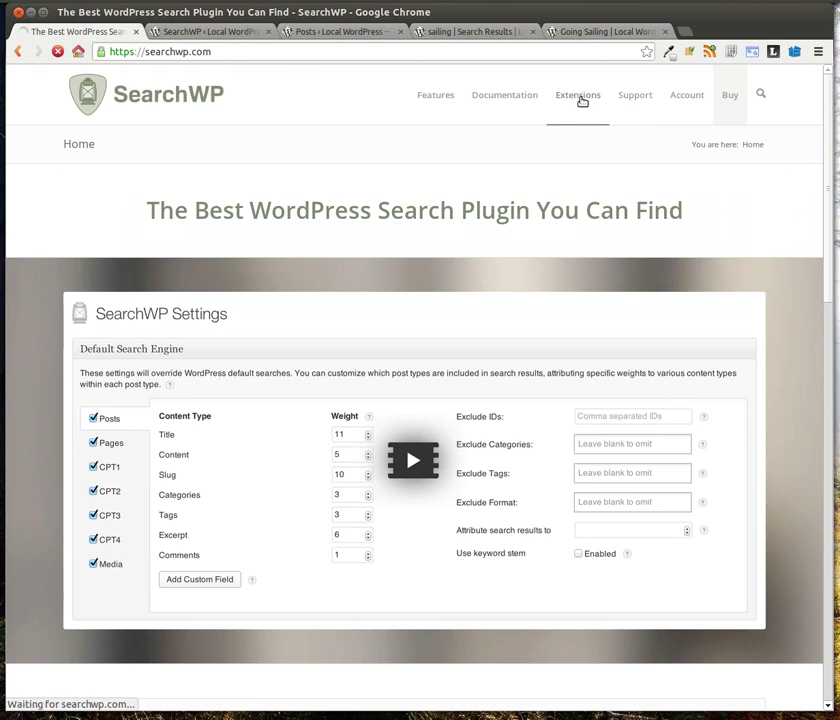
scroll(367, 473, "down", 2)
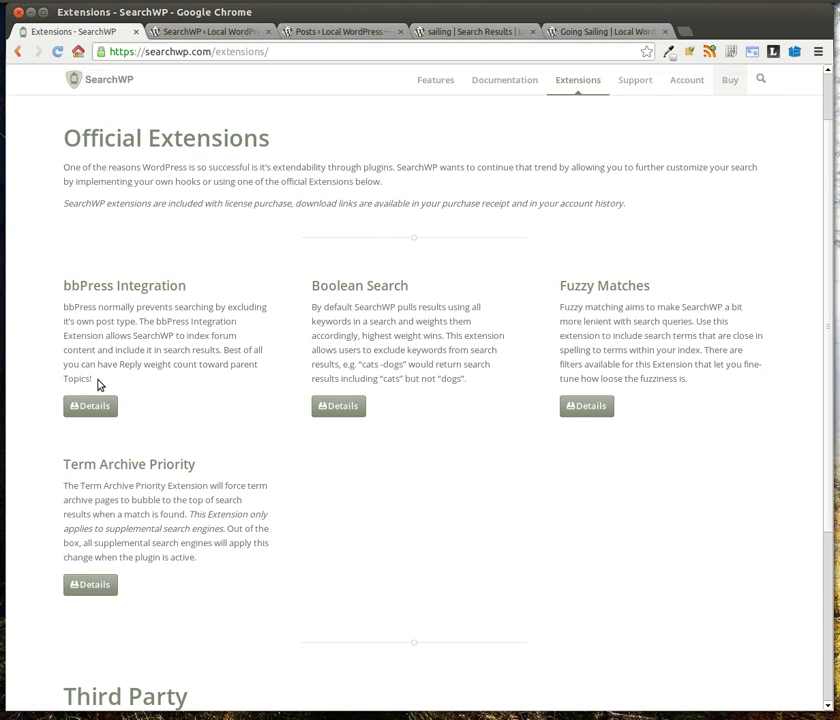
left_click(480, 32)
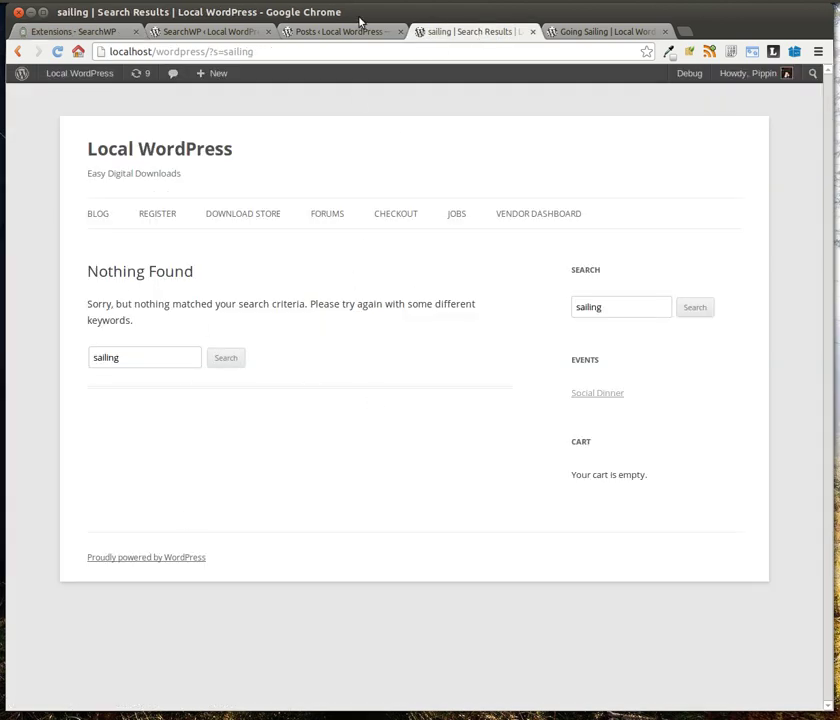
left_click(332, 33)
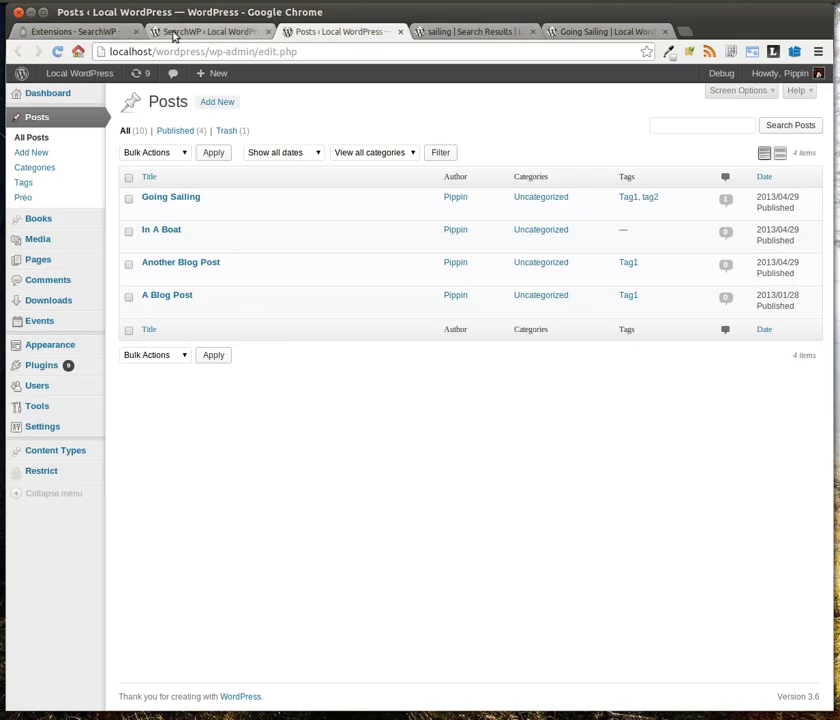
left_click(185, 32)
left_click(64, 32)
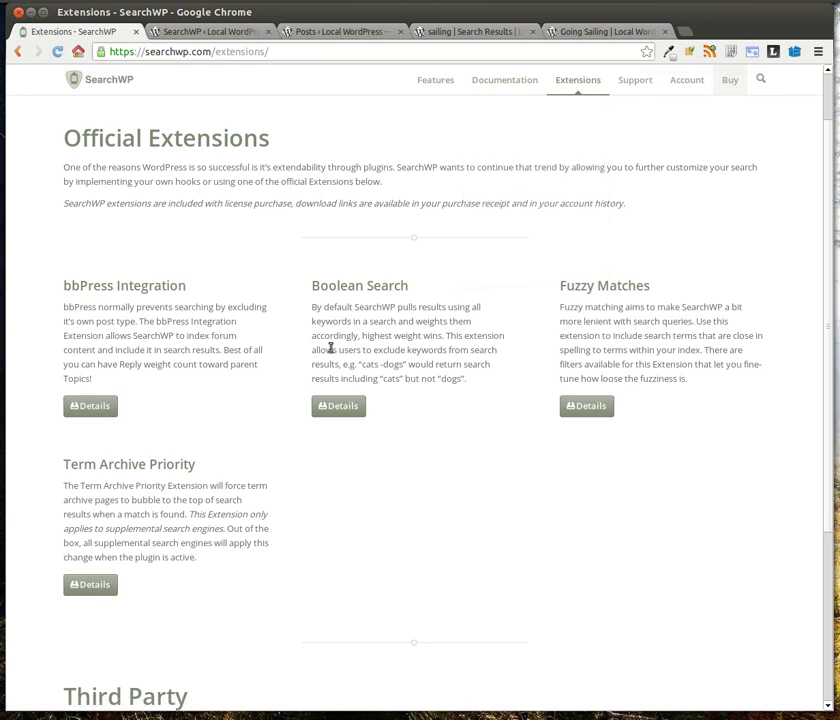
Search the site for "social" from the Going Sailing post page.
left_click(580, 40)
scroll(187, 274, "up", 3)
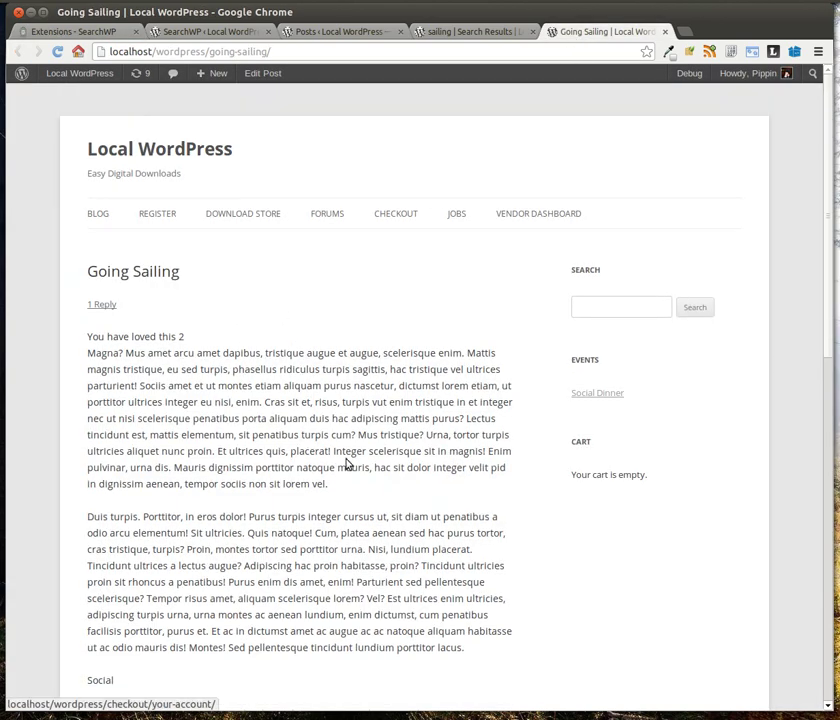
left_click(622, 305)
type("social")
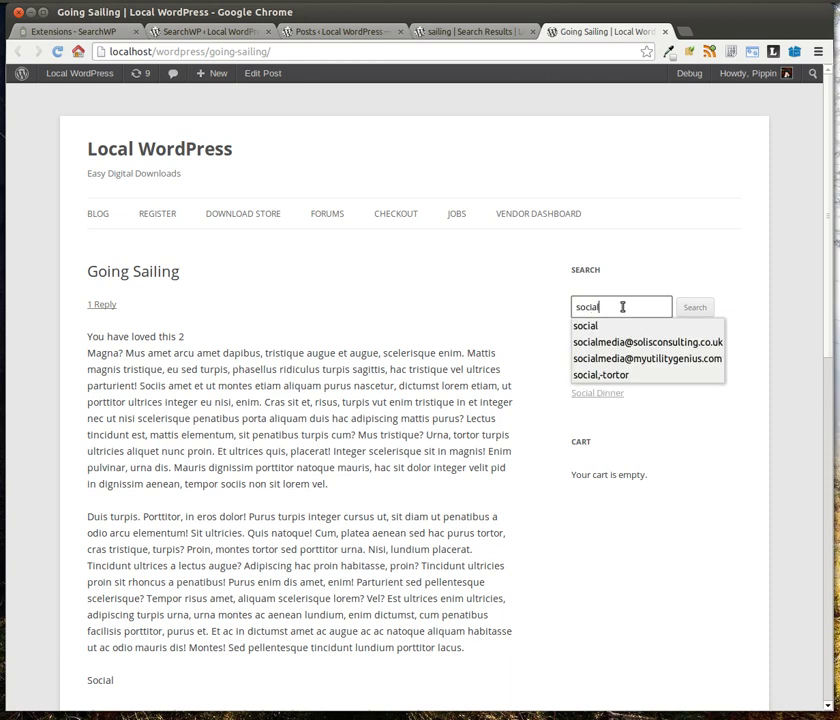
key("Return")
Close the Posts list tab and show the Posts settings of the default search engine.
key("ctrl+shift+Tab")
key("ctrl+shift+Tab")
key("ctrl+w")
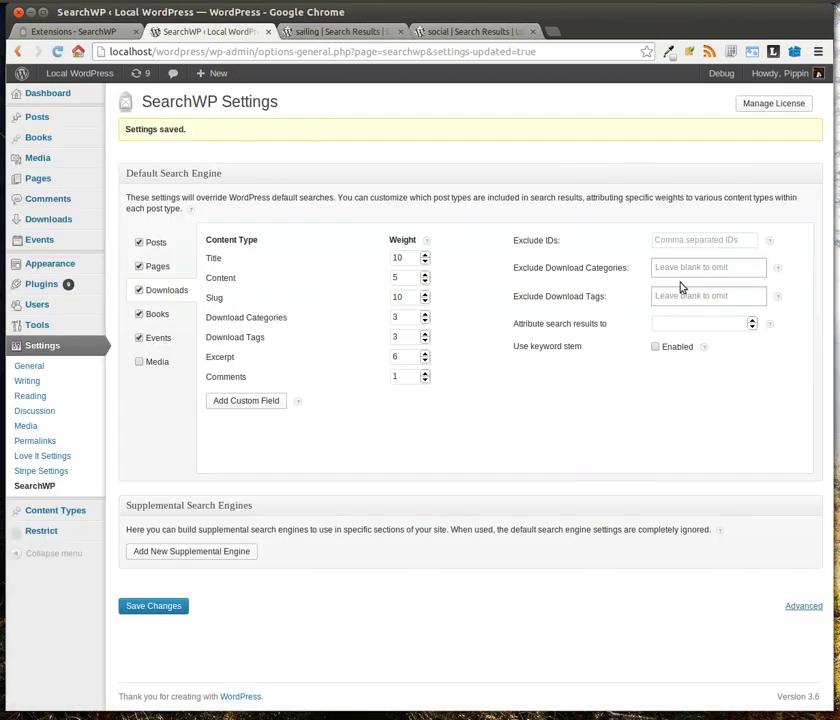
left_click(158, 244)
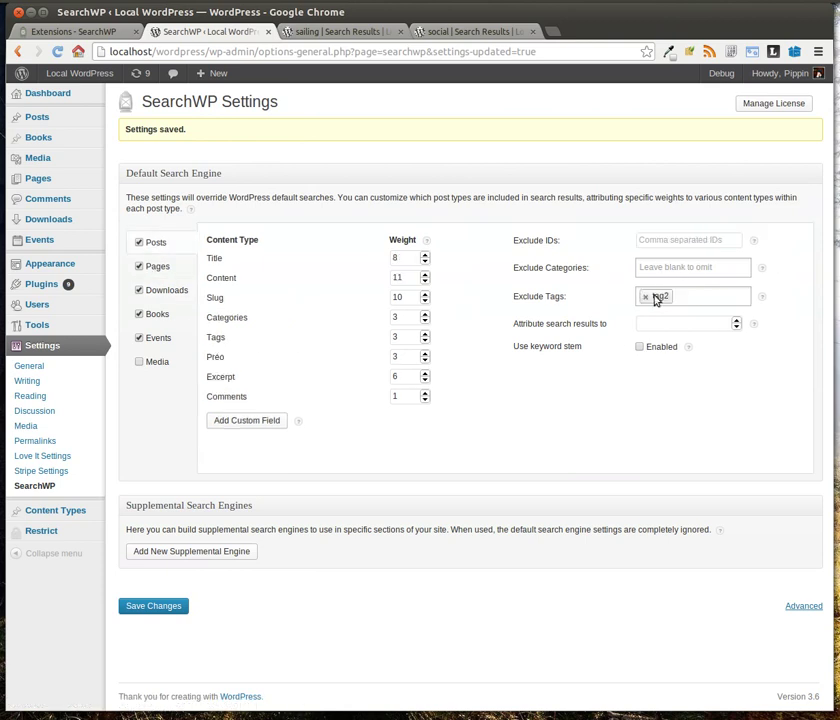
Remove tag2 from the excluded tags for Posts in the default search engine and save the settings.
left_click(645, 297)
left_click(160, 607)
Close the "sailing" search results tab and reload the "social" search results.
key("ctrl+Tab")
key("ctrl+w")
key("ctrl+r")
scroll(398, 335, "down", 2)
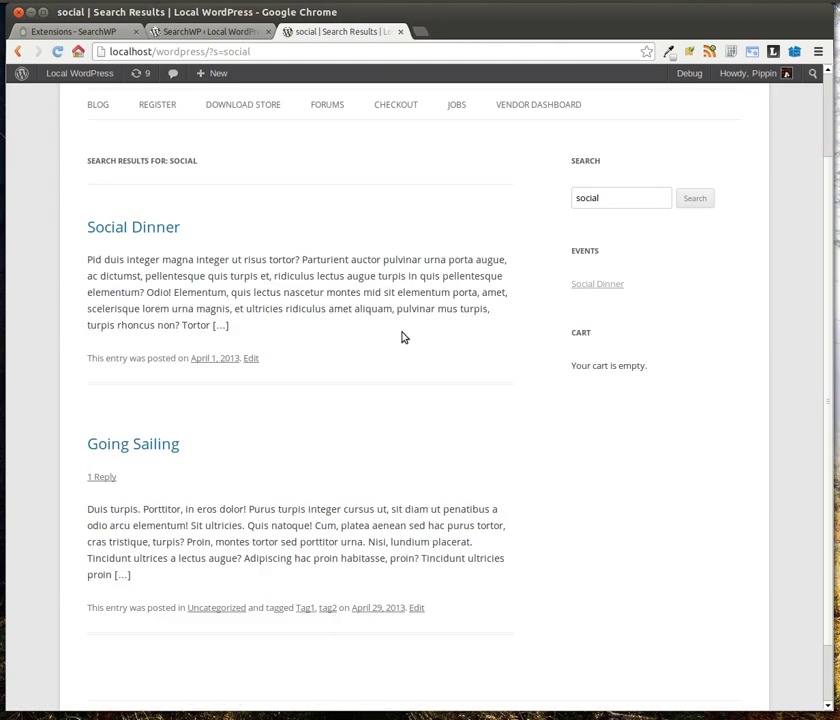
Search the site for "social -sailing" to exclude sailing from the results.
left_click(603, 199)
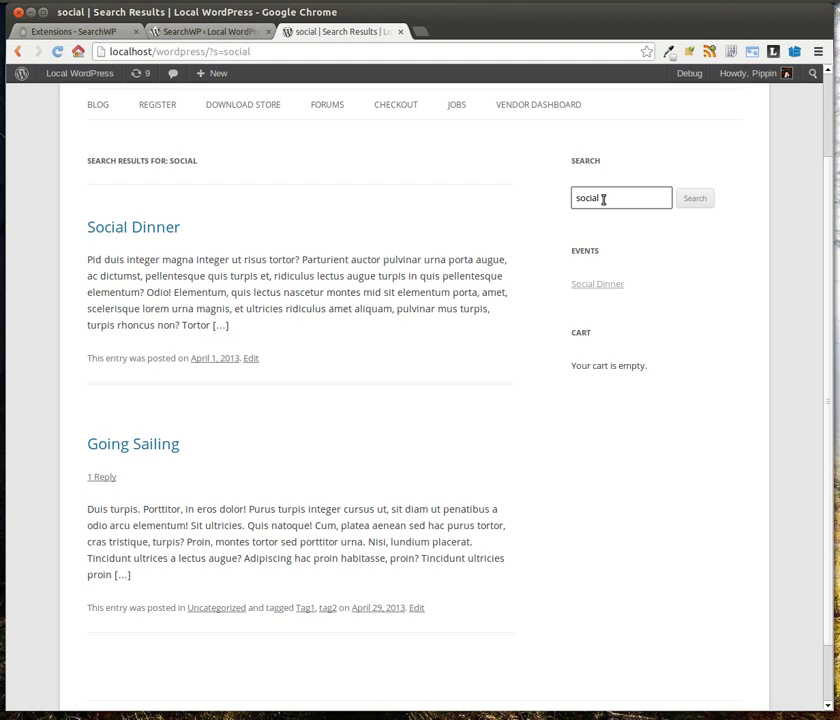
type("ing")
key("Return")
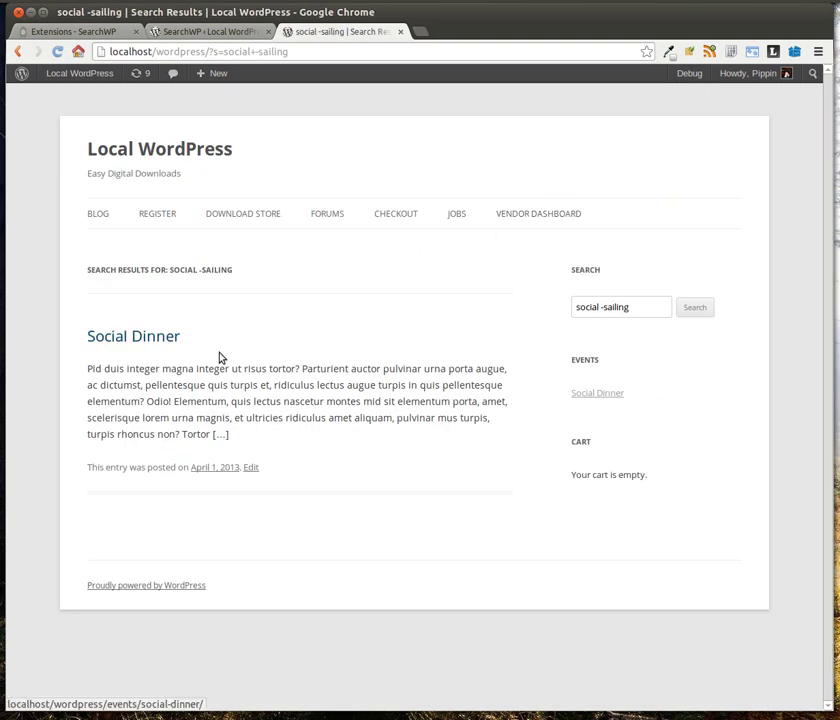
Replace the search term with "social" and run the site search again.
left_click_drag(601, 308, 531, 311)
key("BackSpace")
key("Return")
double_click(616, 312)
type("social")
key("Return")
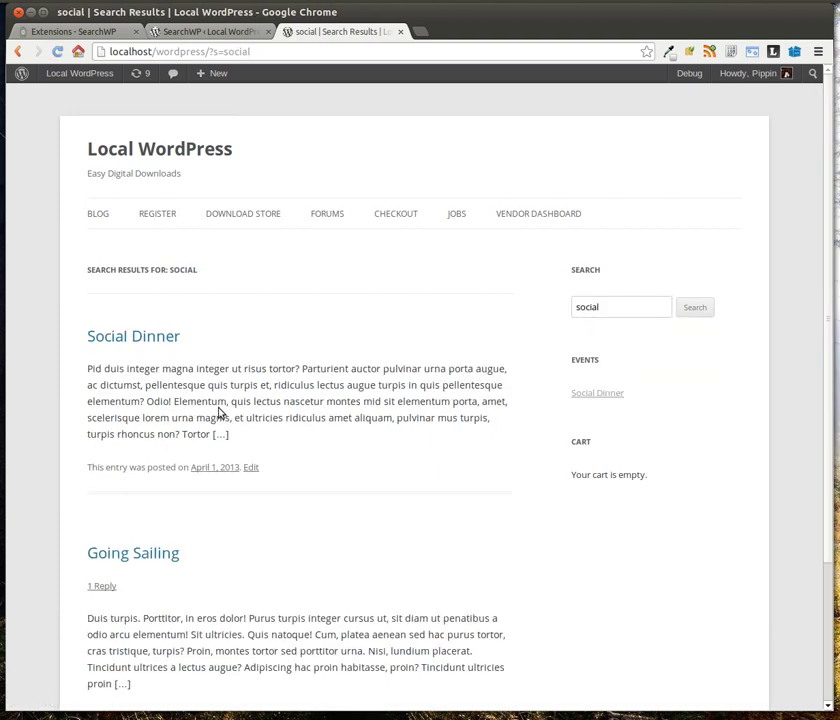
Add "-sailing" to the "social" search term and rerun the site search.
left_click(640, 317)
type("-sailing")
key("Return")
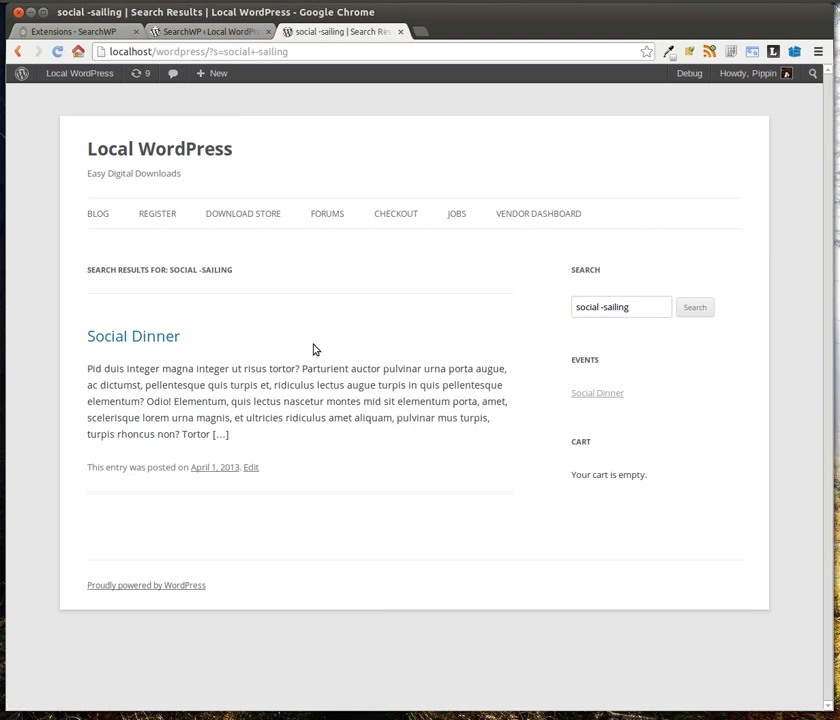
Review the official extensions on the SearchWP website's Extensions page.
key("ctrl+1")
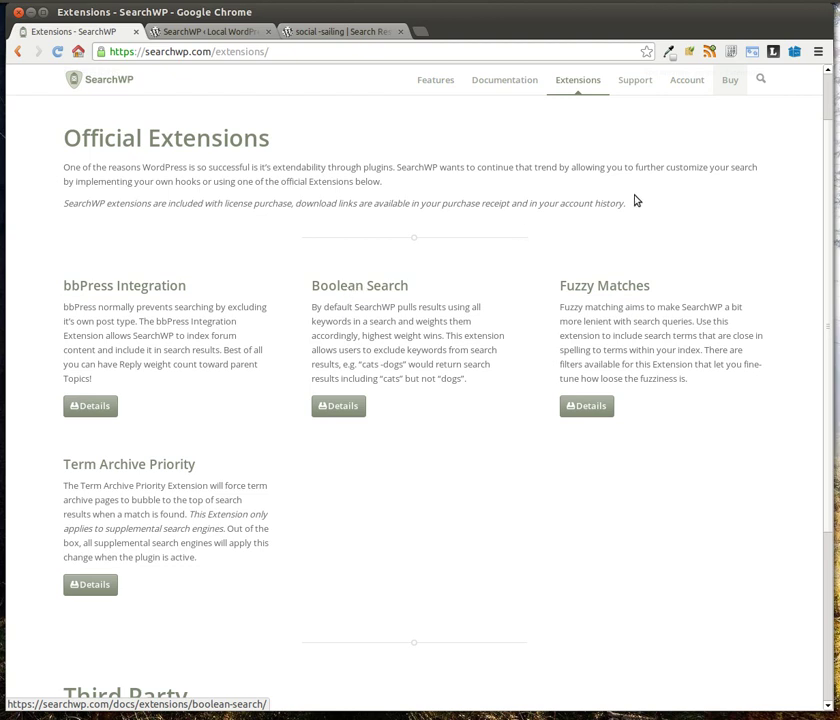
scroll(611, 329, "up", 1)
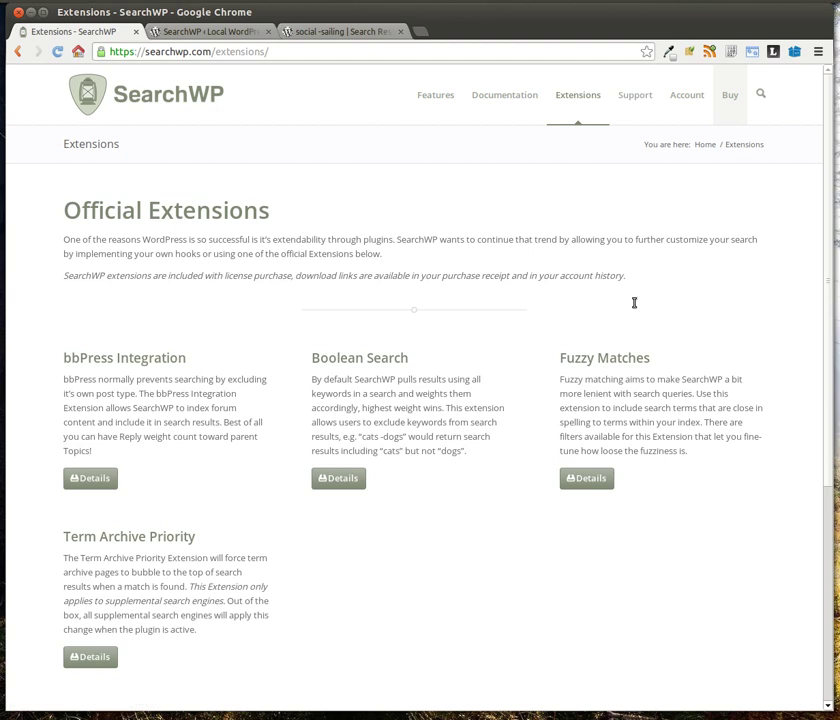
Return to the SearchWP settings and add a new supplemental search engine, keeping the name Supplemental.
key("ctrl+Tab")
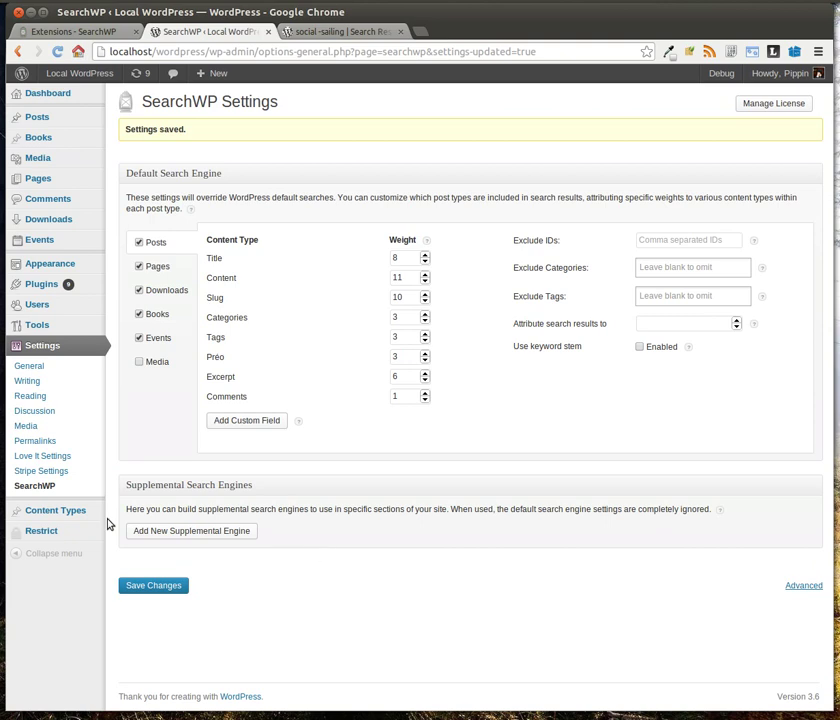
left_click(163, 536)
scroll(721, 512, "down", 2)
scroll(721, 512, "down", 2)
left_click(383, 316)
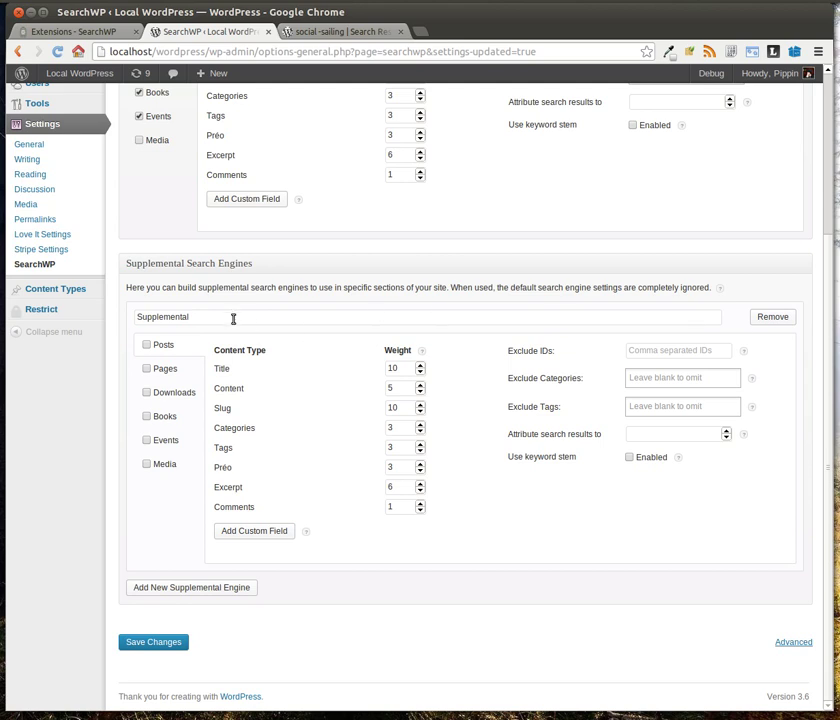
scroll(240, 333, "up", 4)
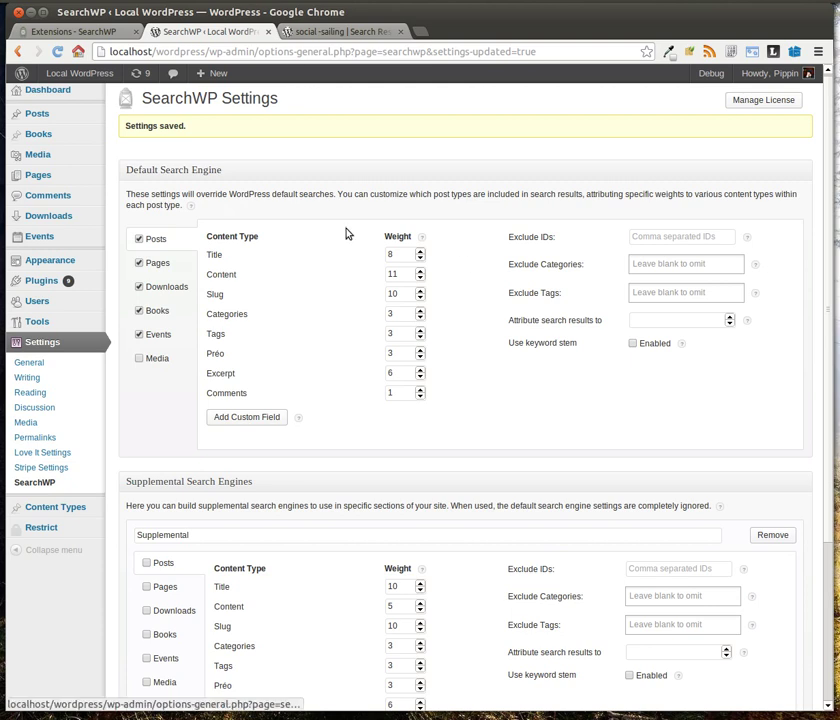
Enable Posts, Pages and Downloads in the Supplemental search engine.
scroll(280, 340, "down", 4)
left_click(147, 382)
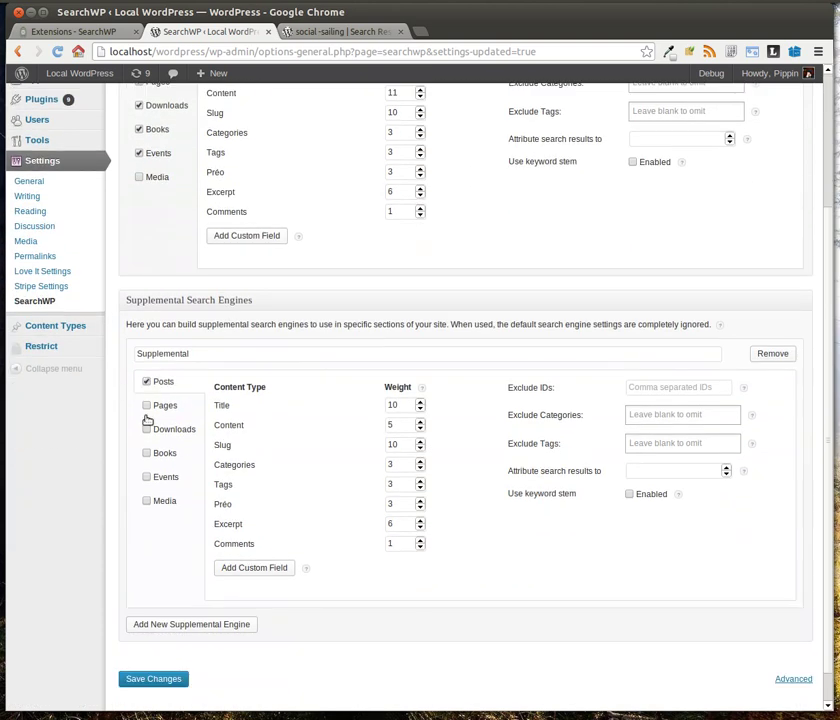
left_click(146, 405)
left_click(146, 429)
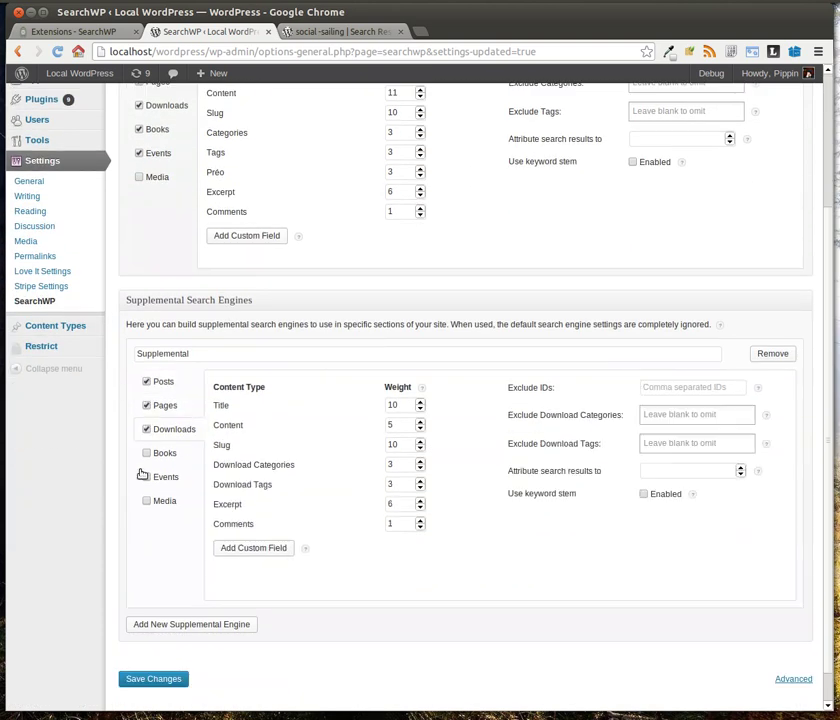
Check the category exclusion choices for Posts in the Supplemental engine, leave them empty, and save the settings.
left_click(163, 382)
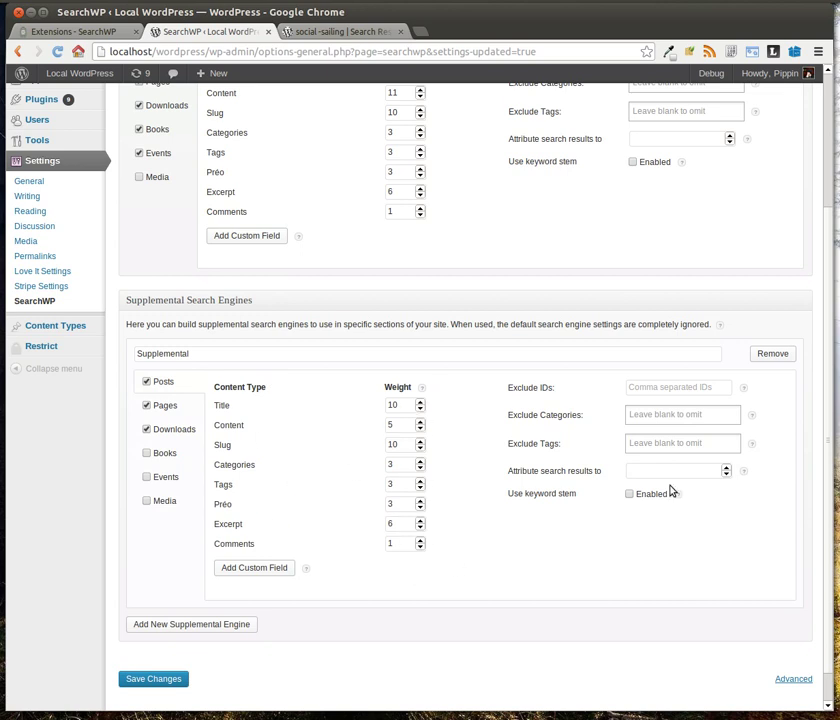
left_click(675, 416)
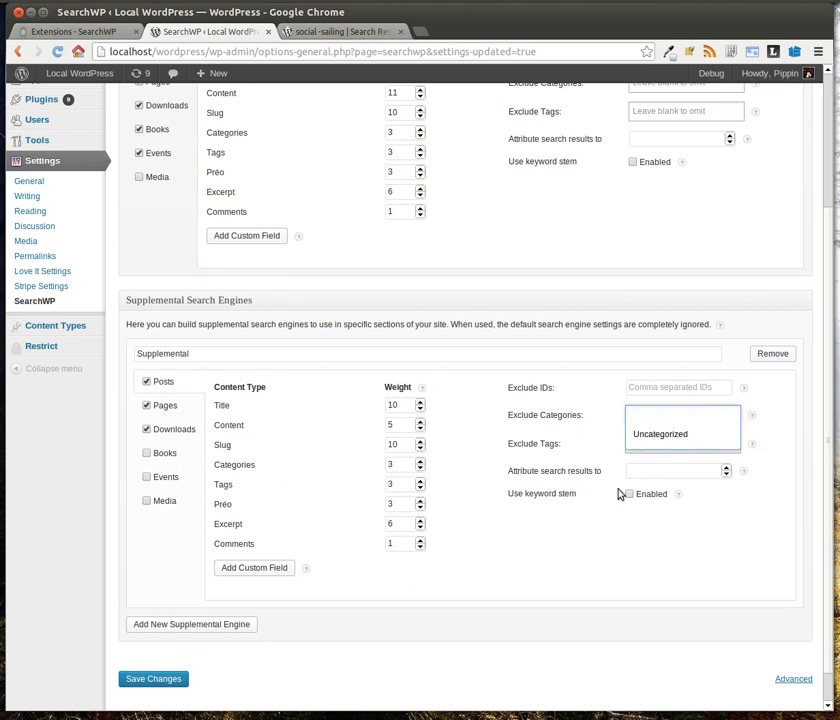
key("Escape")
scroll(482, 534, "up", 2)
scroll(474, 538, "down", 2)
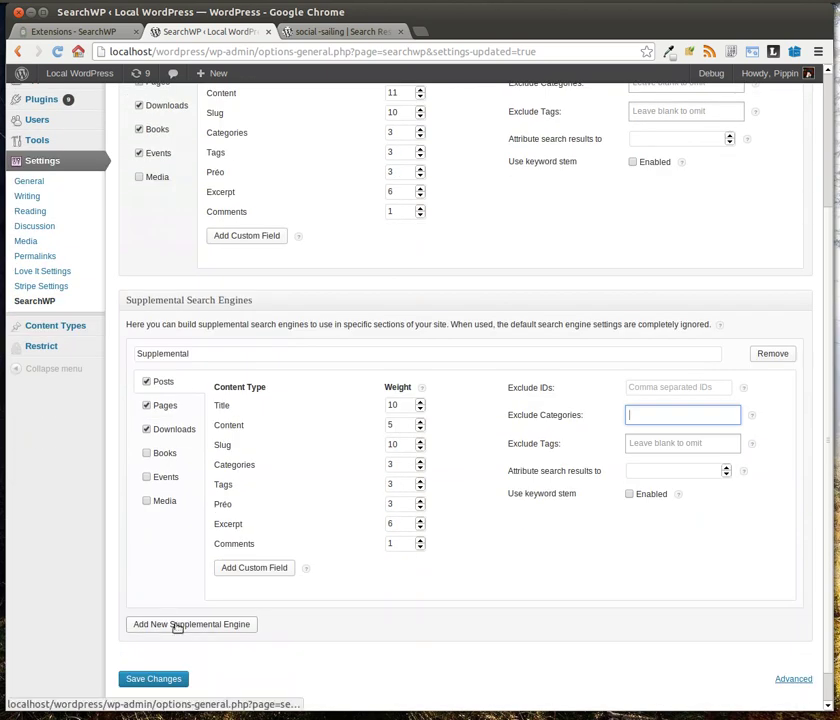
left_click(154, 679)
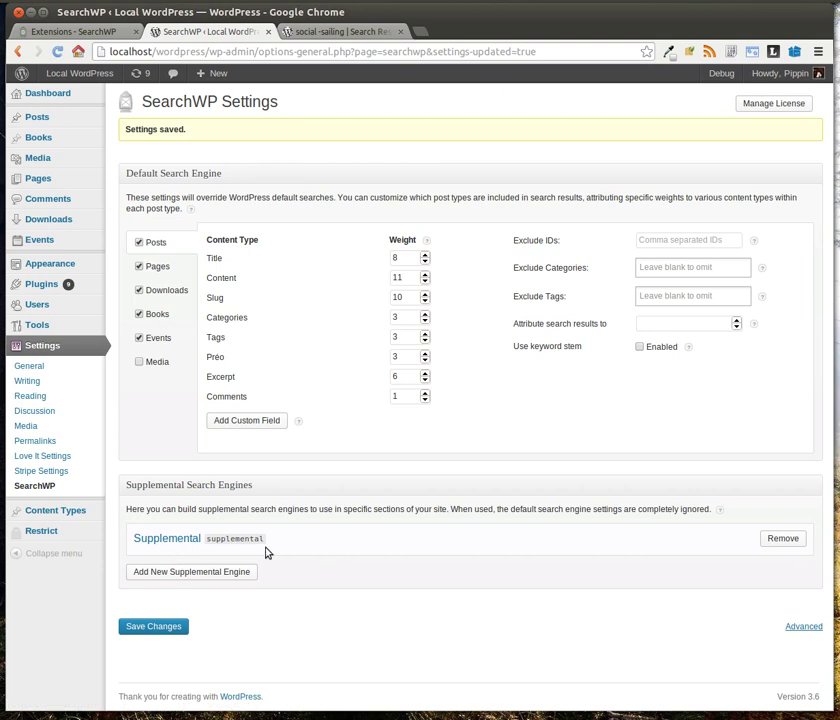
Show the help note for supplemental search engines, and view the search form on the site's results page.
left_click(719, 509)
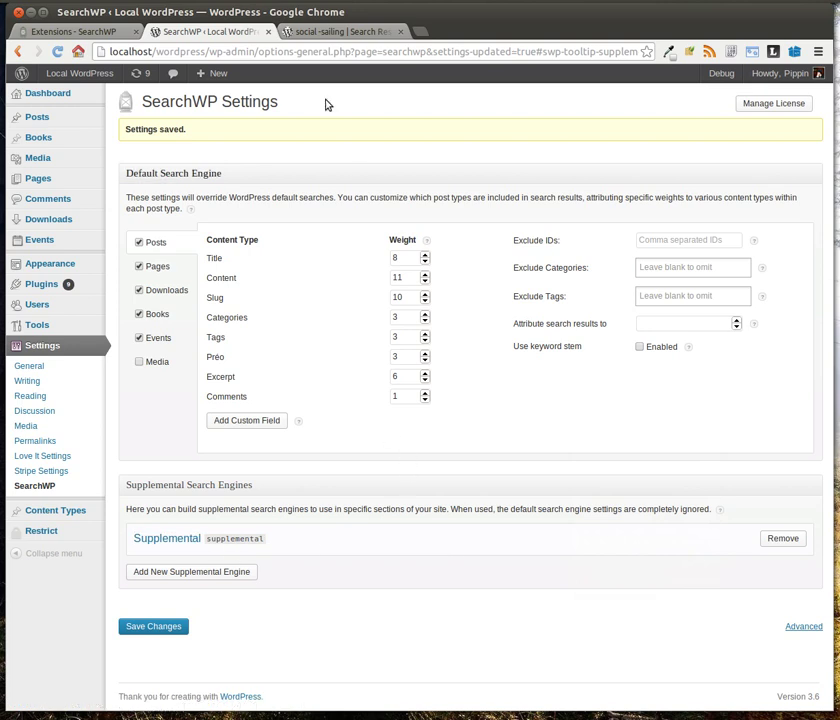
left_click(332, 37)
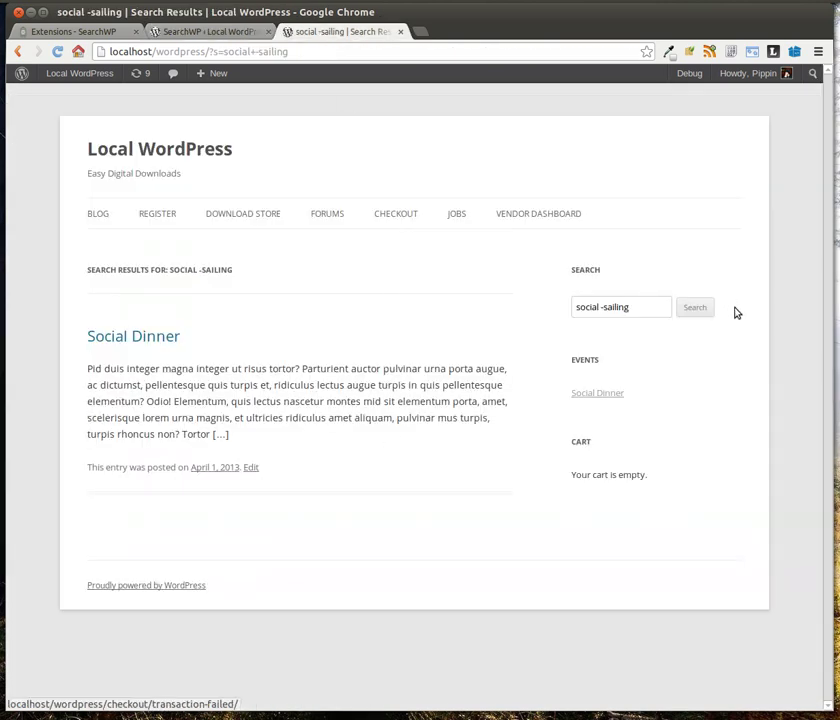
left_click(207, 33)
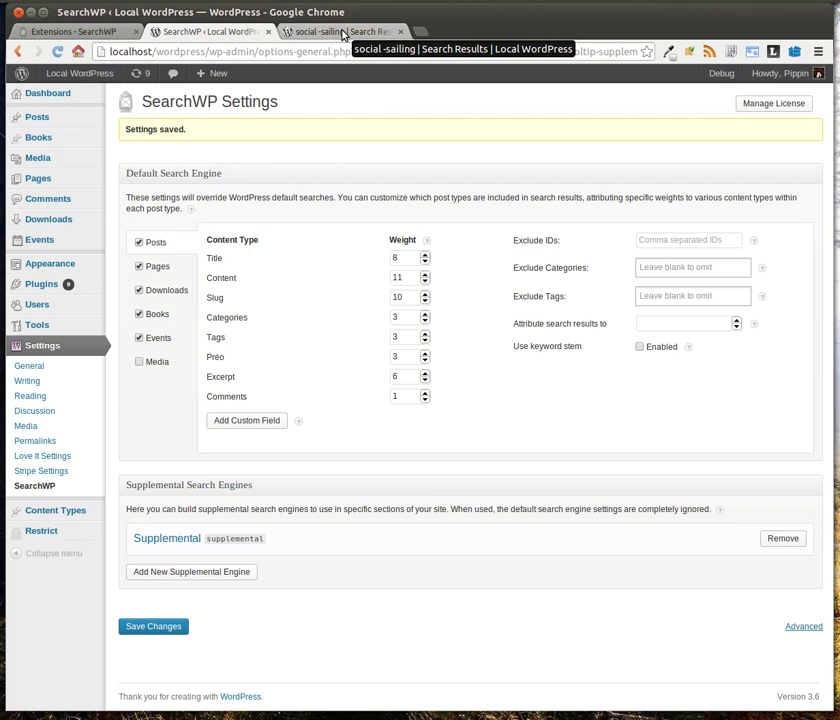
left_click(338, 35)
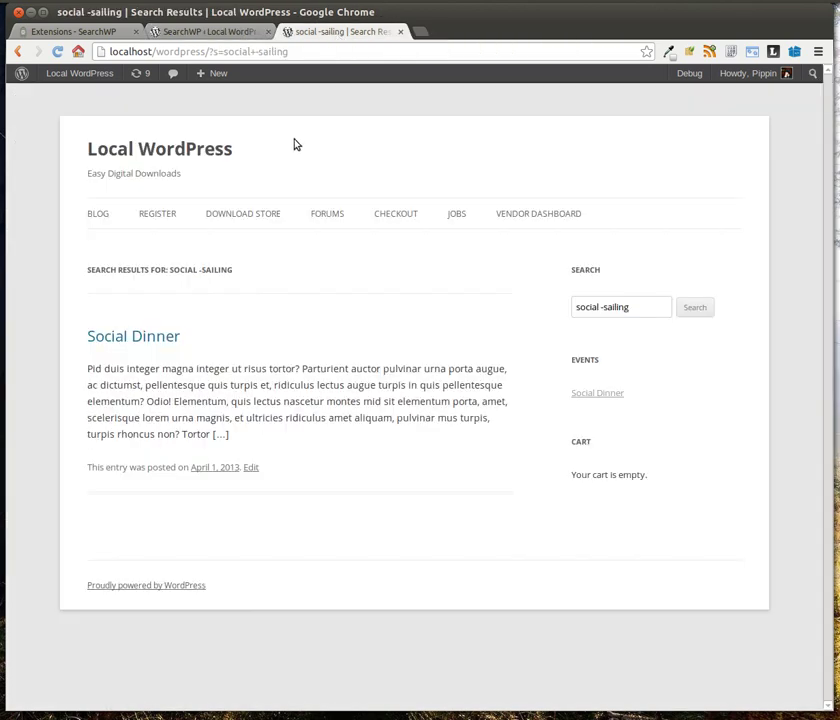
left_click(110, 35)
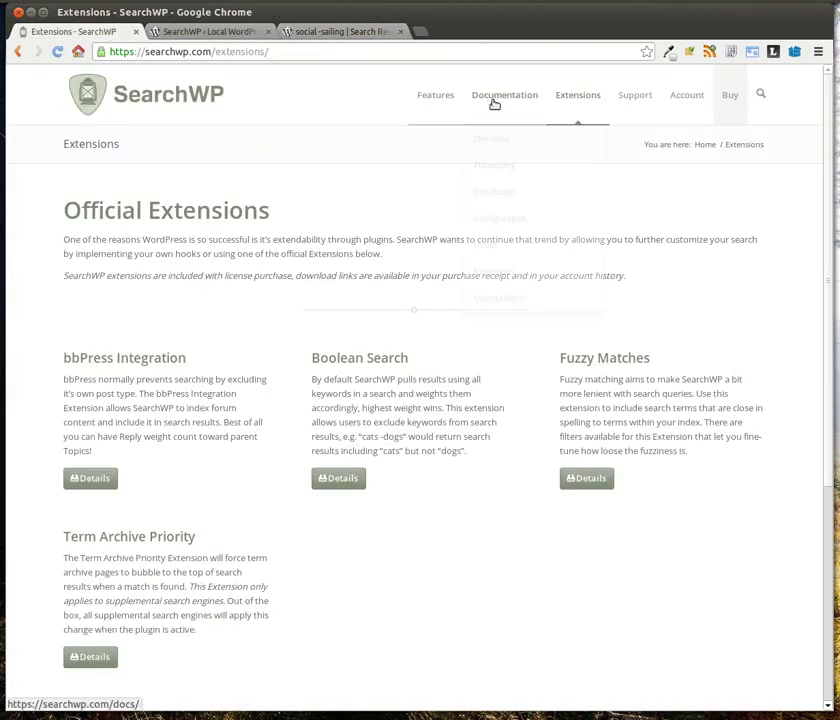
left_click(343, 32)
left_click(224, 32)
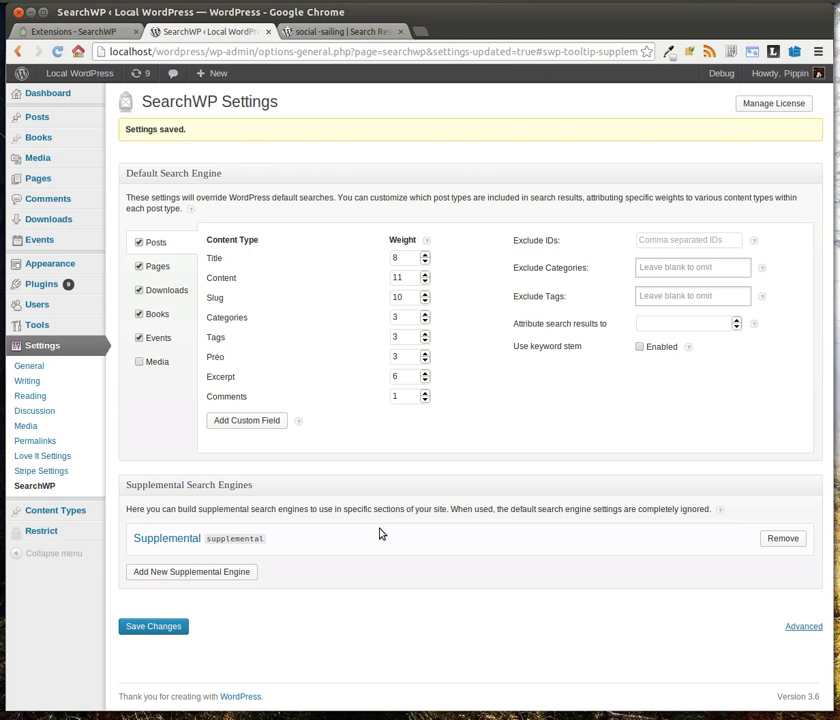
Open the SearchWP website's home page and look over its introduction.
key("ctrl+Page_Up")
left_click(157, 100)
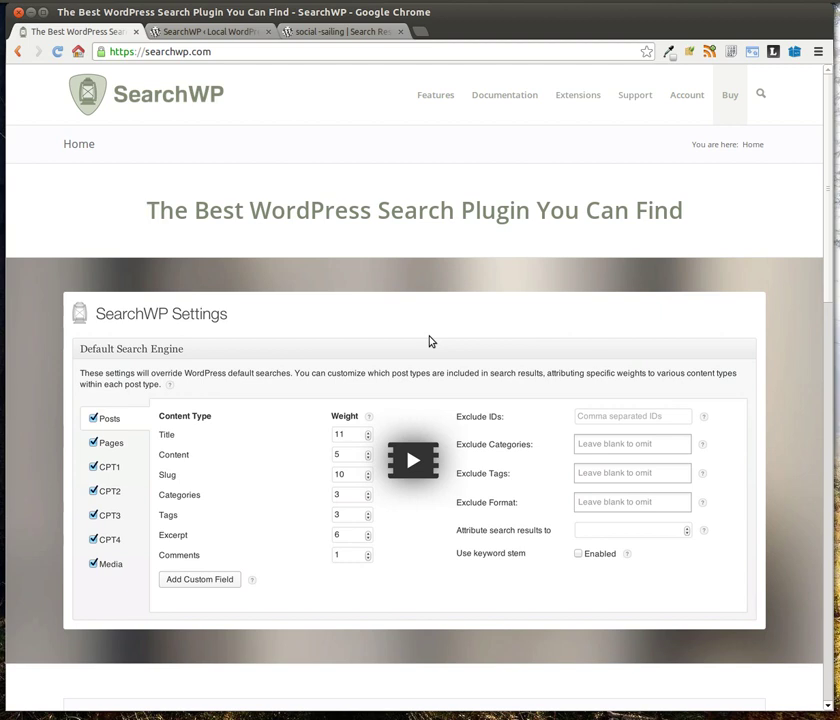
scroll(474, 326, "down", 1)
scroll(535, 323, "up", 1)
scroll(827, 450, "down", 1)
scroll(827, 450, "up", 1)
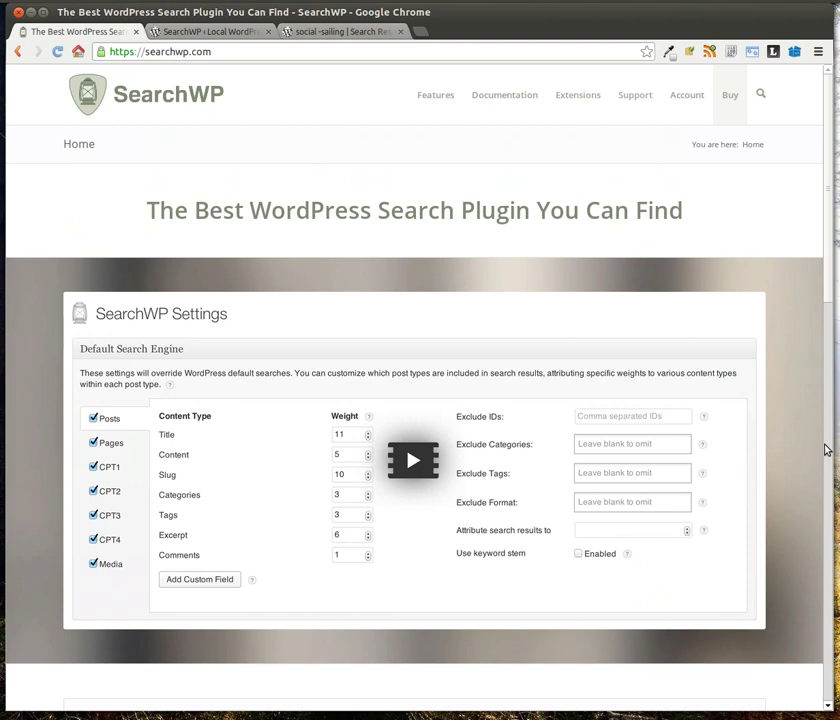